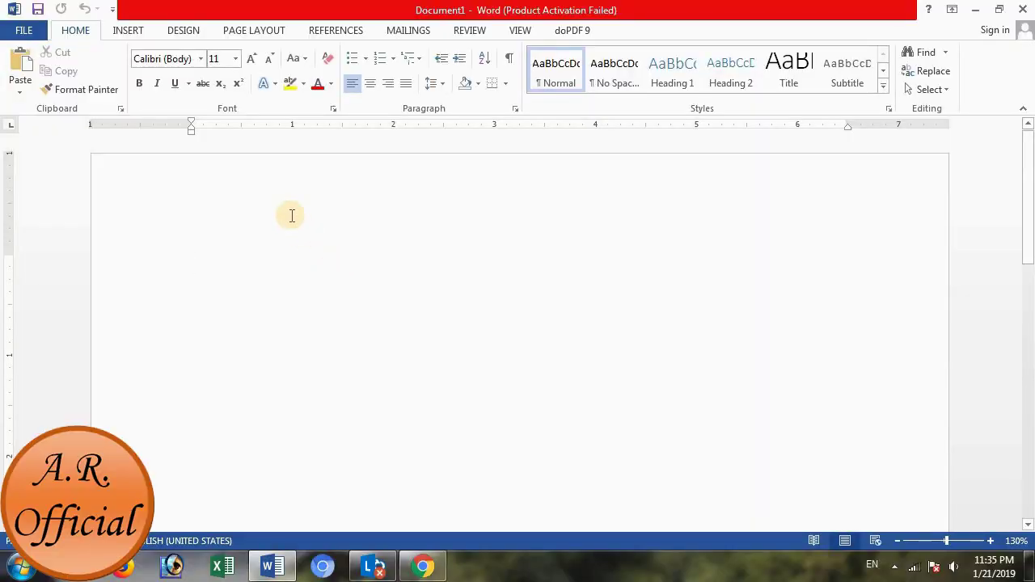
Switch the blank document's paper size to A4 from the Page Layout size list
left_click(247, 34)
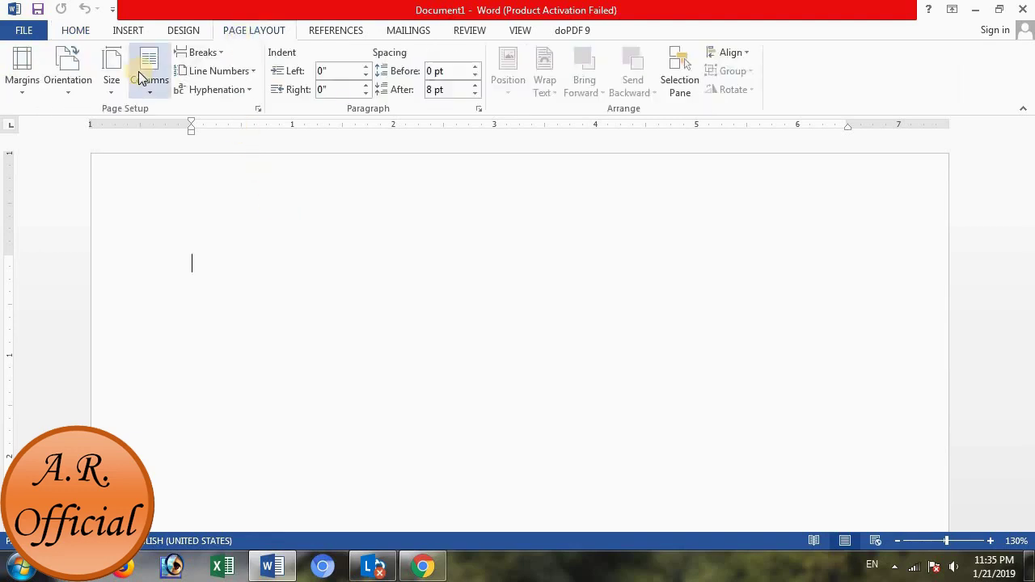
left_click(119, 85)
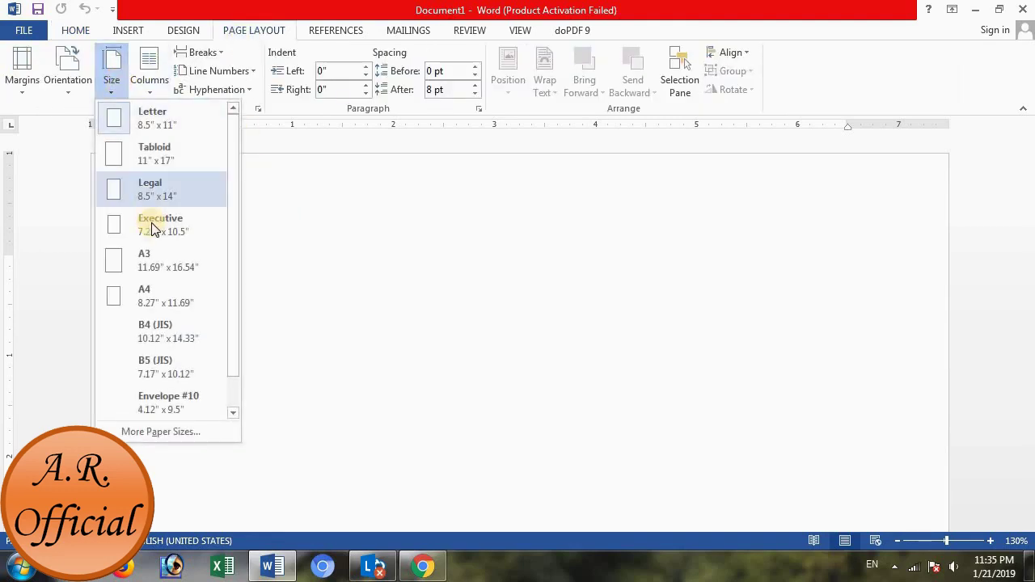
left_click(155, 302)
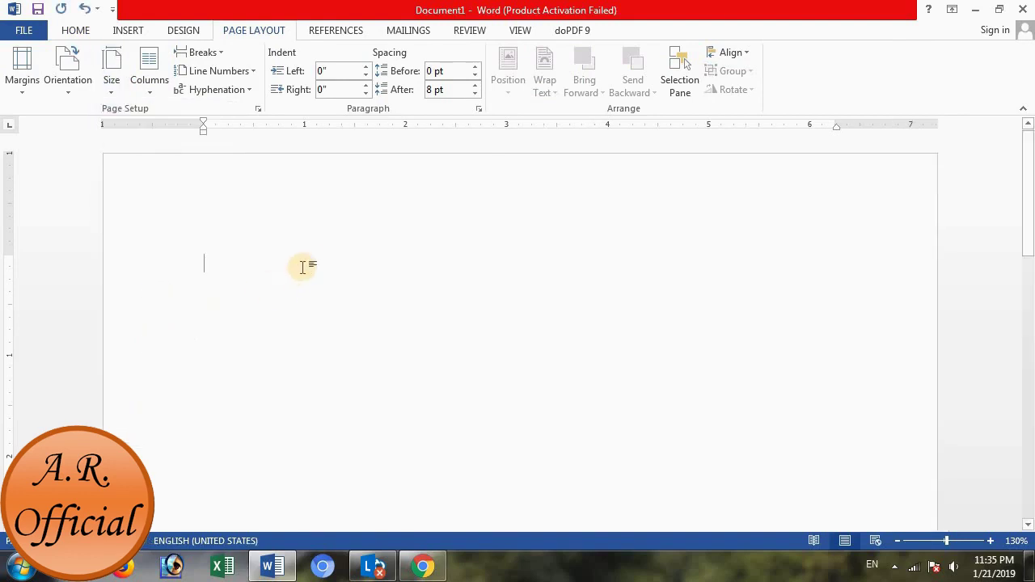
left_click(77, 33)
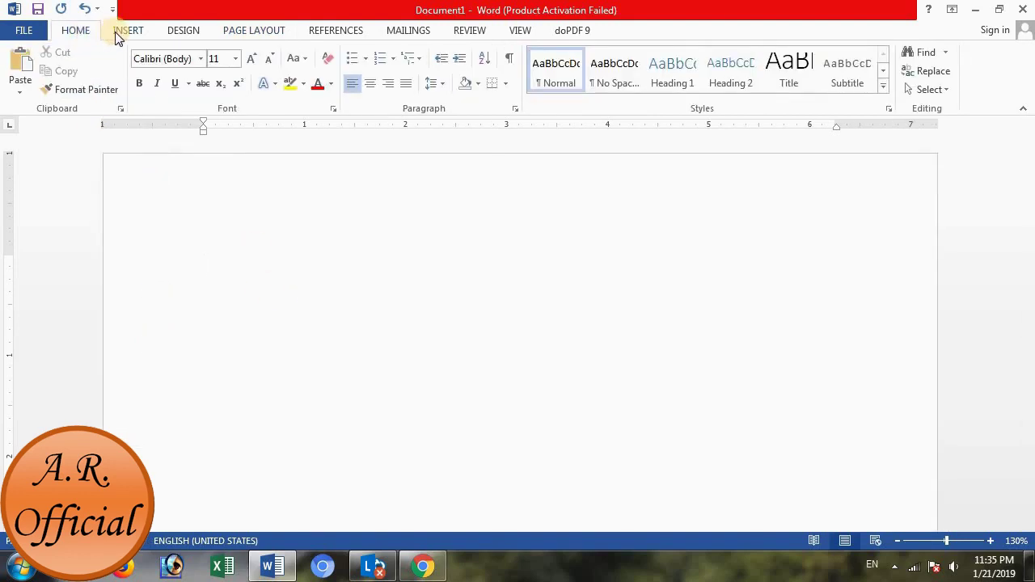
left_click(115, 32)
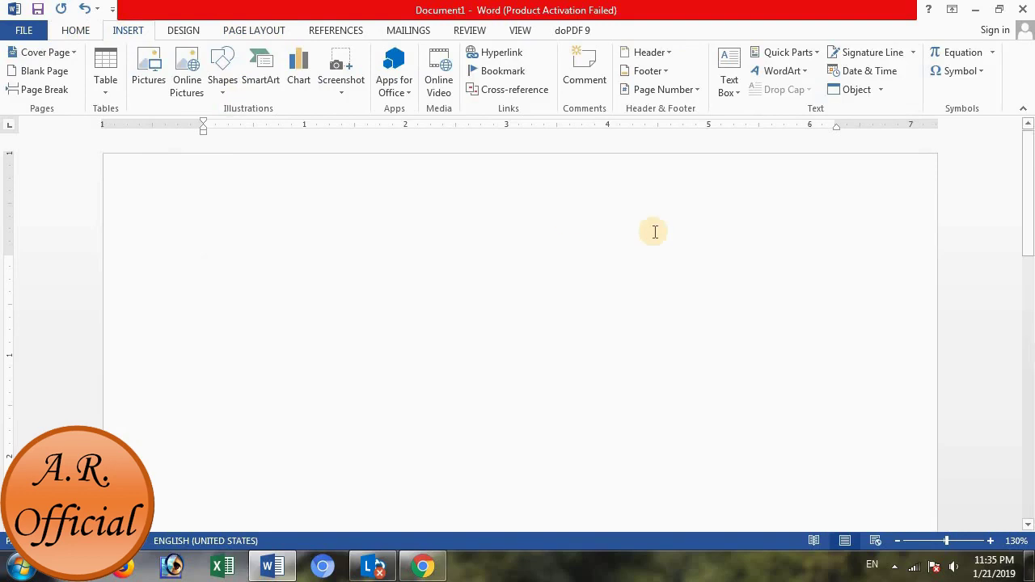
Insert a first-style WordArt box reading 'Raja Book $tore'
left_click(795, 71)
left_click(771, 106)
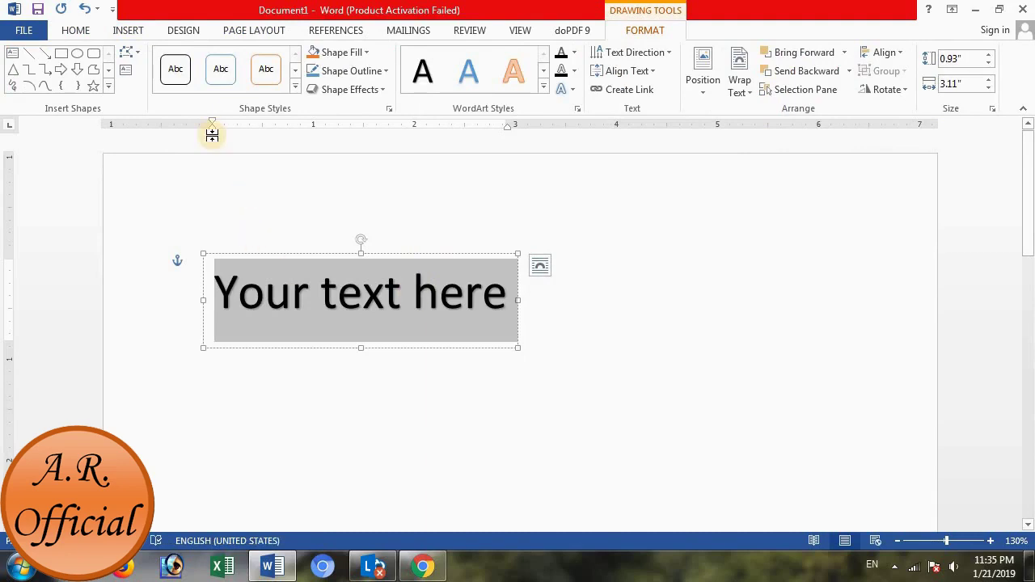
left_click(81, 31)
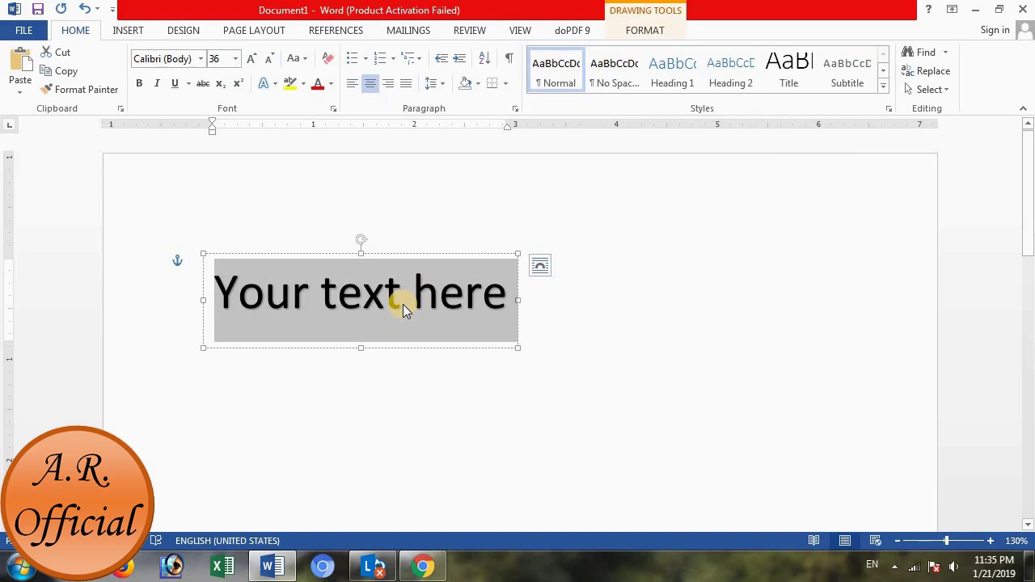
type("Raja ")
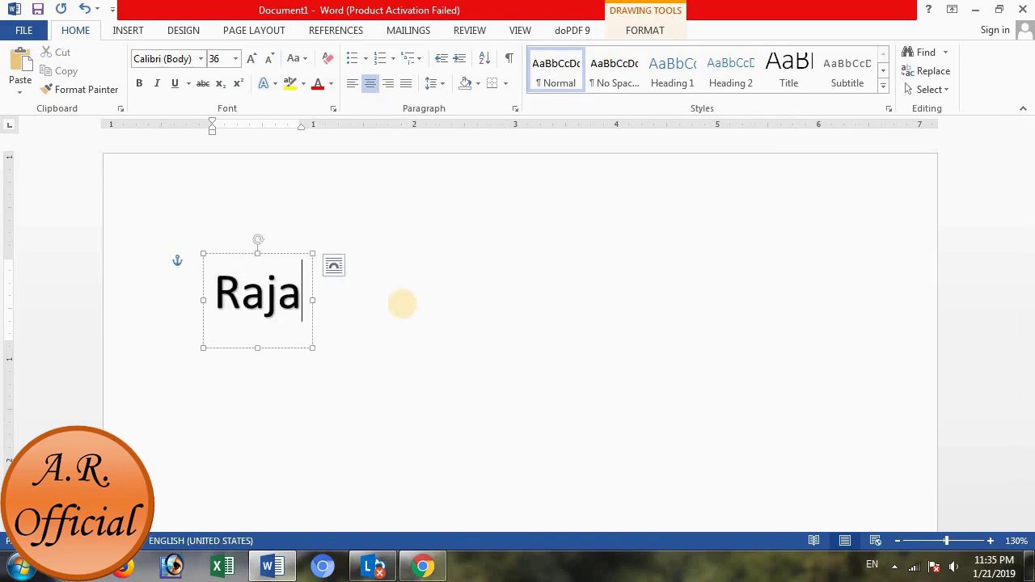
type("Book $")
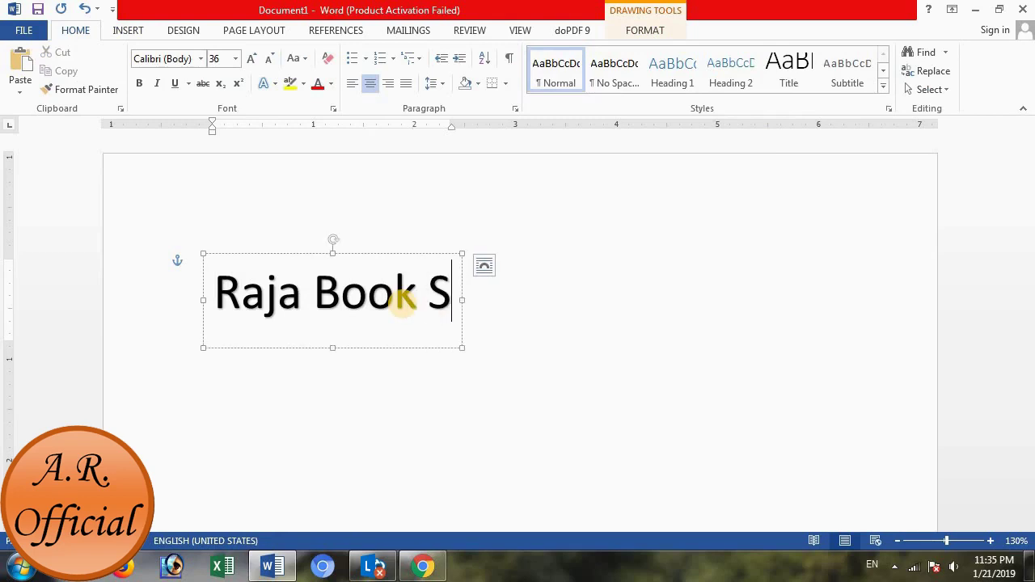
type("tore")
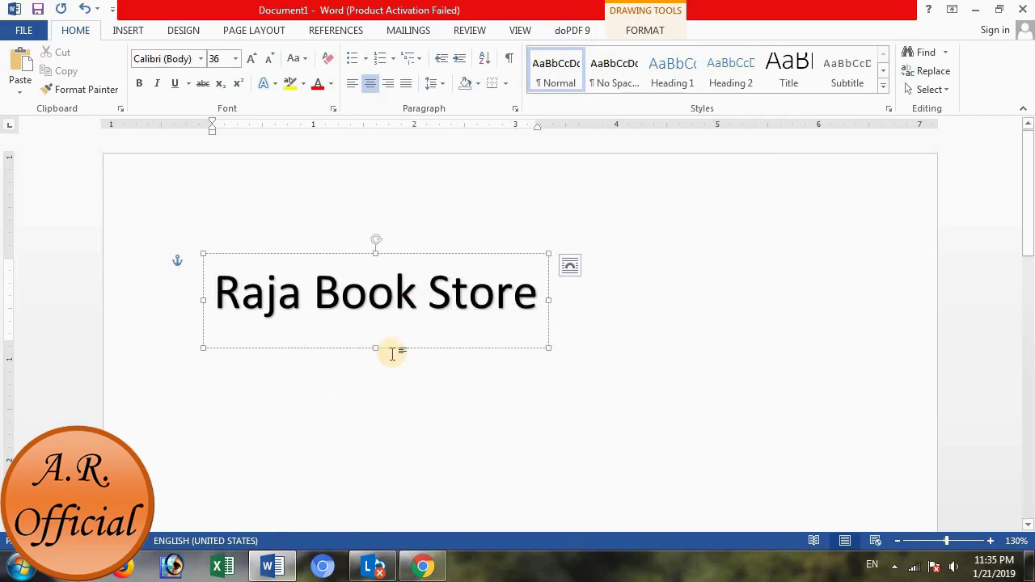
Set the heading to font size 50 and move it to the top centre of the page
left_click_drag(213, 294, 563, 304)
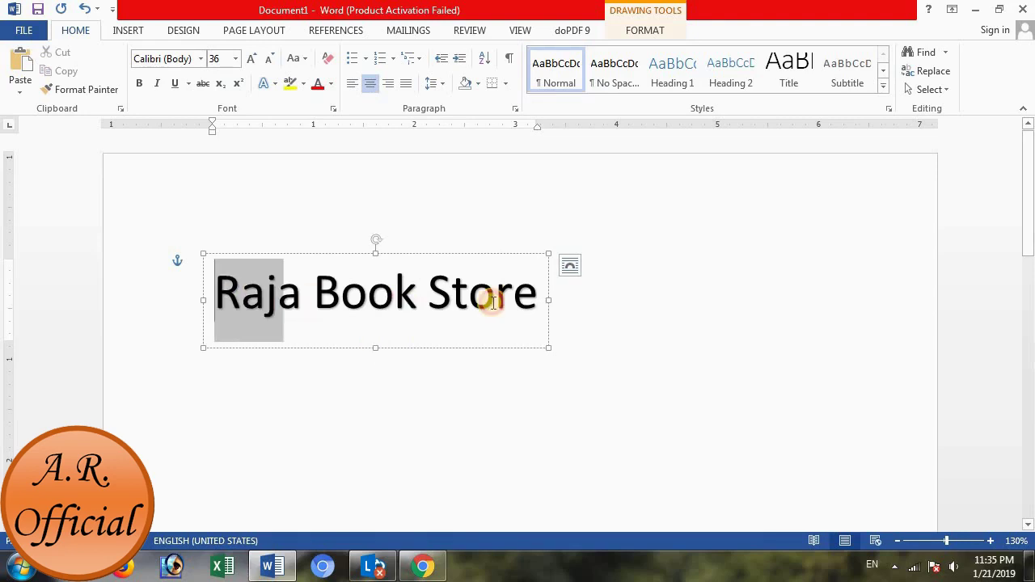
left_click(218, 60)
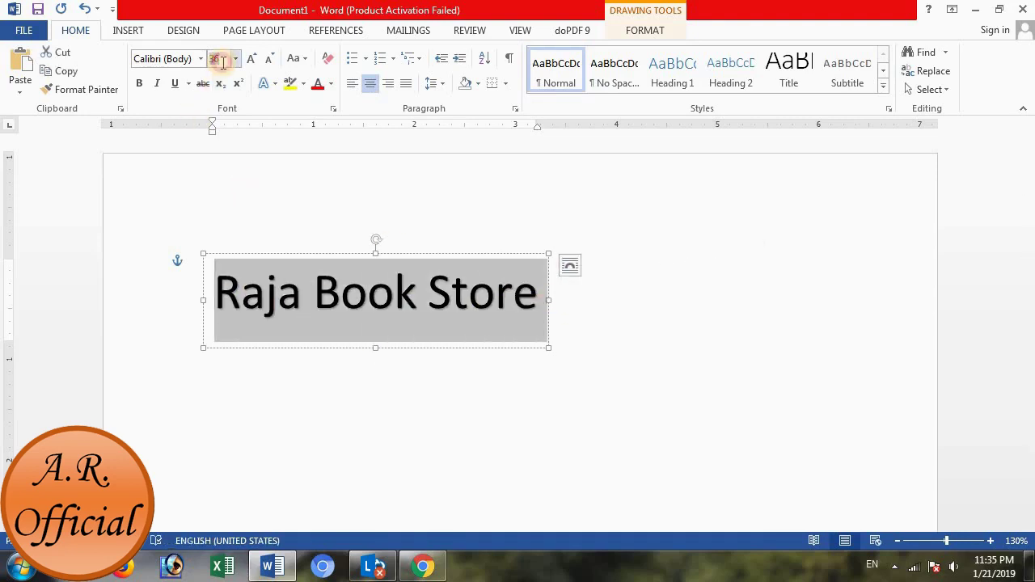
type("50")
key("Return")
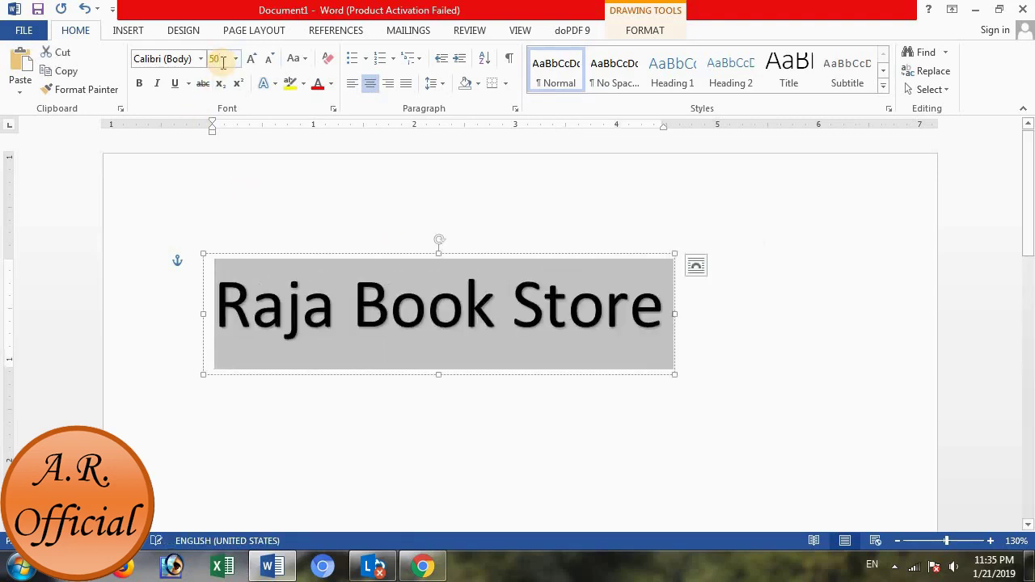
left_click(495, 376)
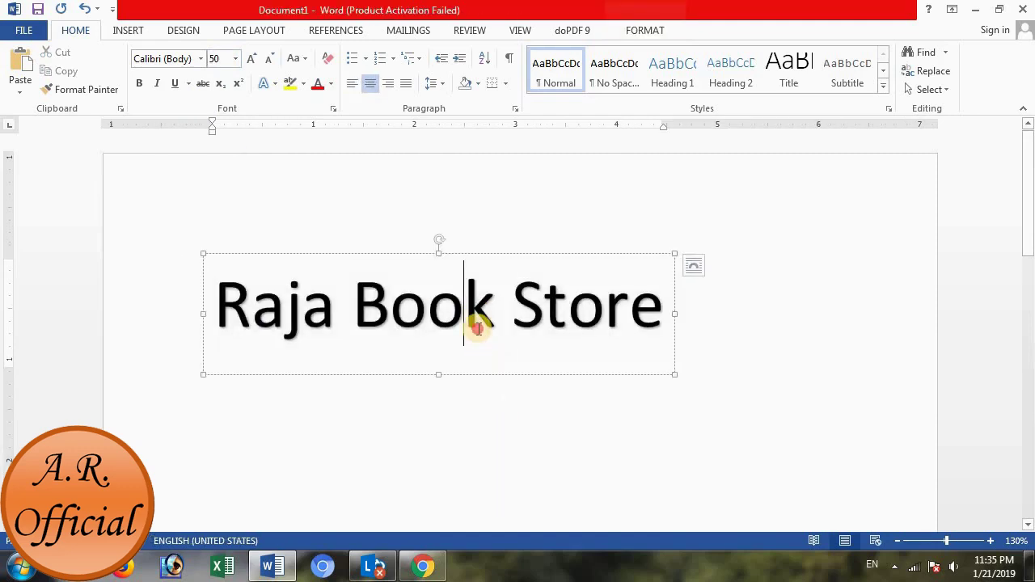
triple_click(477, 328)
mouse_move(458, 374)
left_mouse_down()
mouse_move(544, 298)
mouse_move(523, 290)
left_mouse_up()
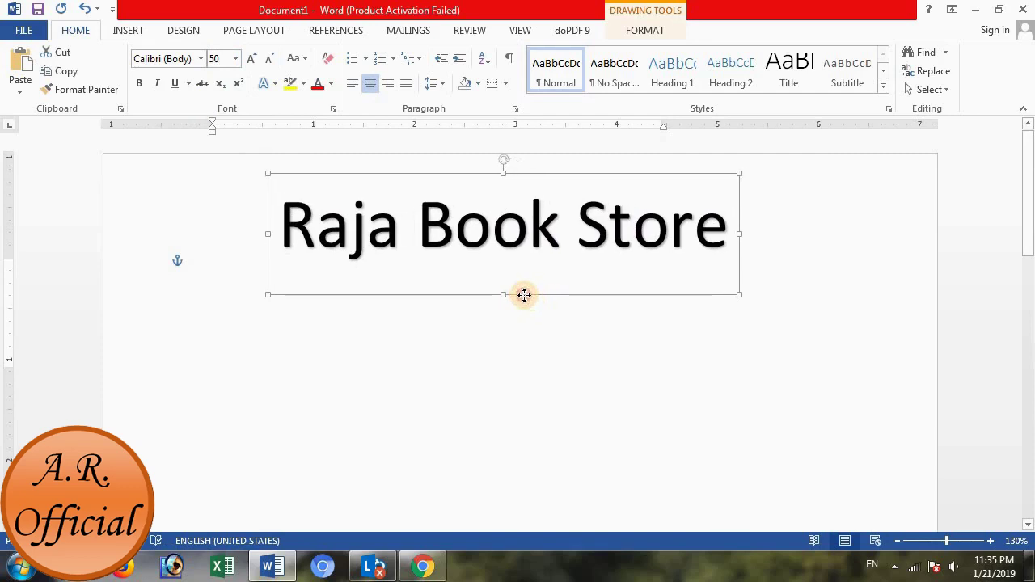
Colour the Raja Book Store heading blue and make it bold
triple_click(472, 238)
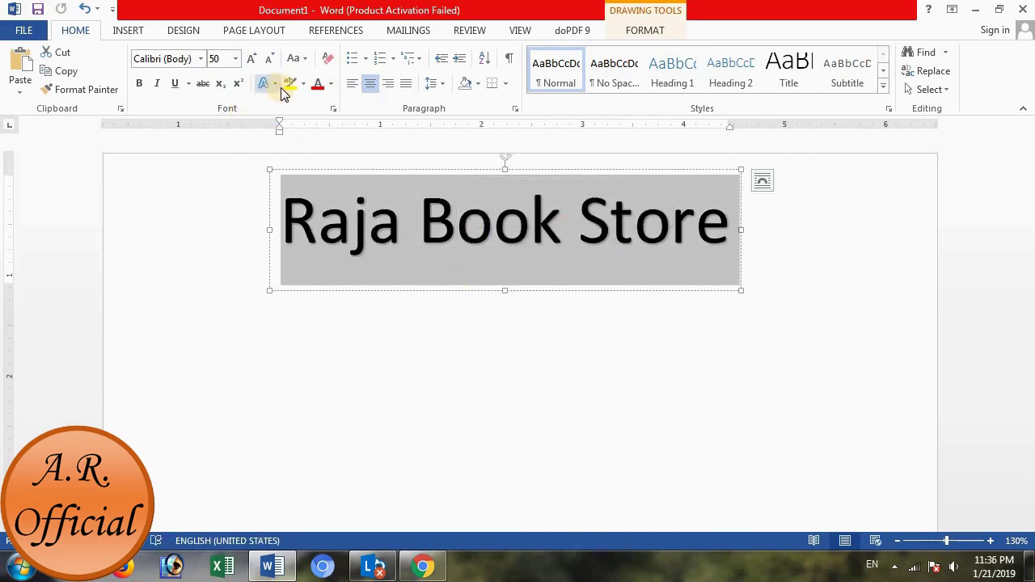
left_click(331, 84)
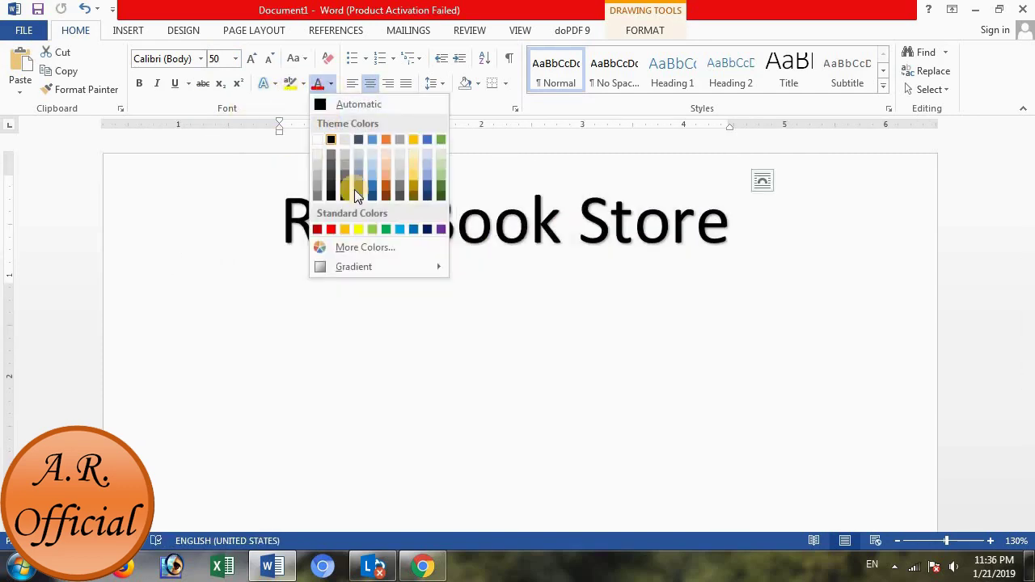
left_click(406, 228)
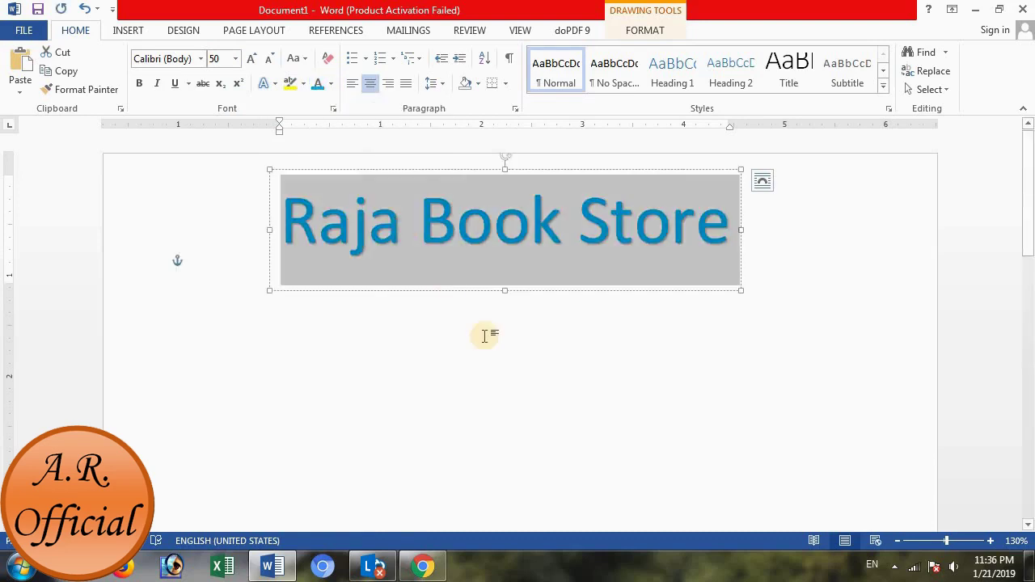
left_click(492, 354)
left_click_drag(485, 258, 677, 254)
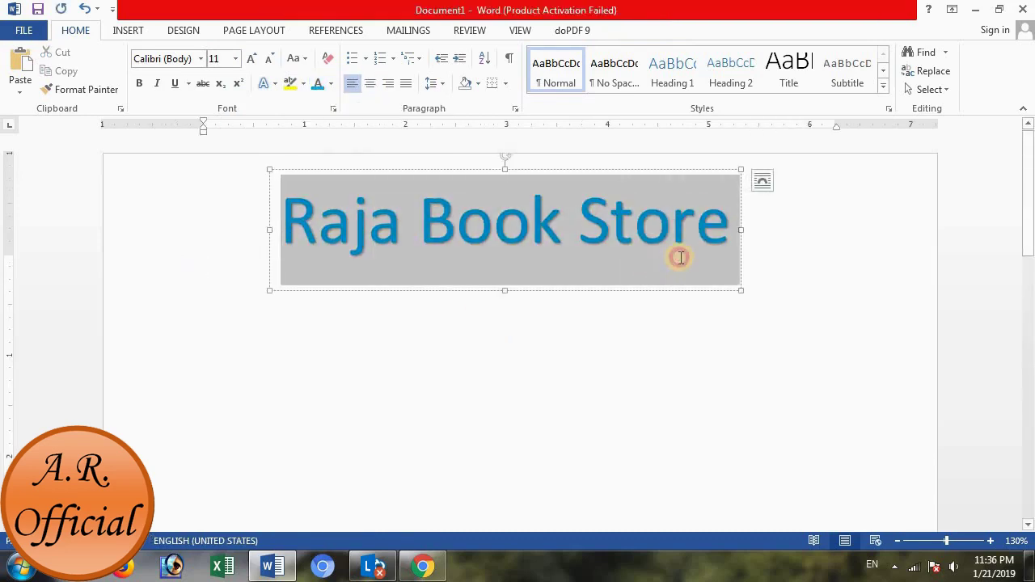
key("ctrl+b")
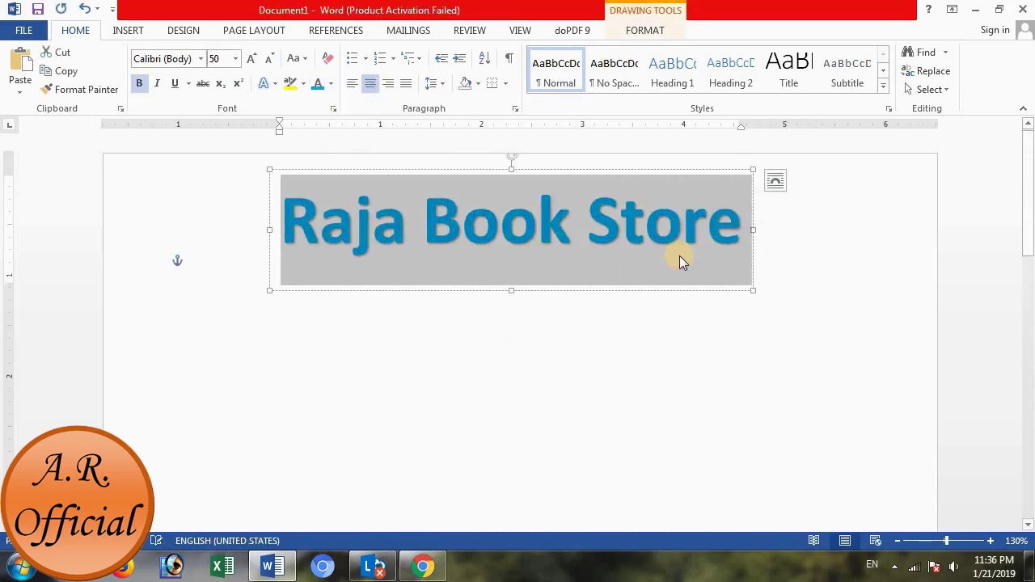
left_click(464, 341)
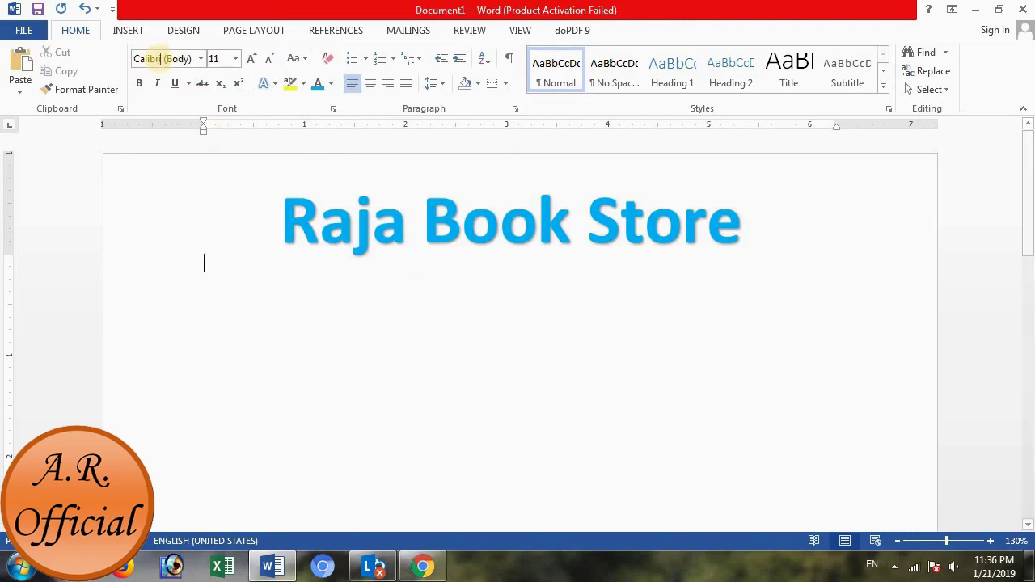
left_click(130, 30)
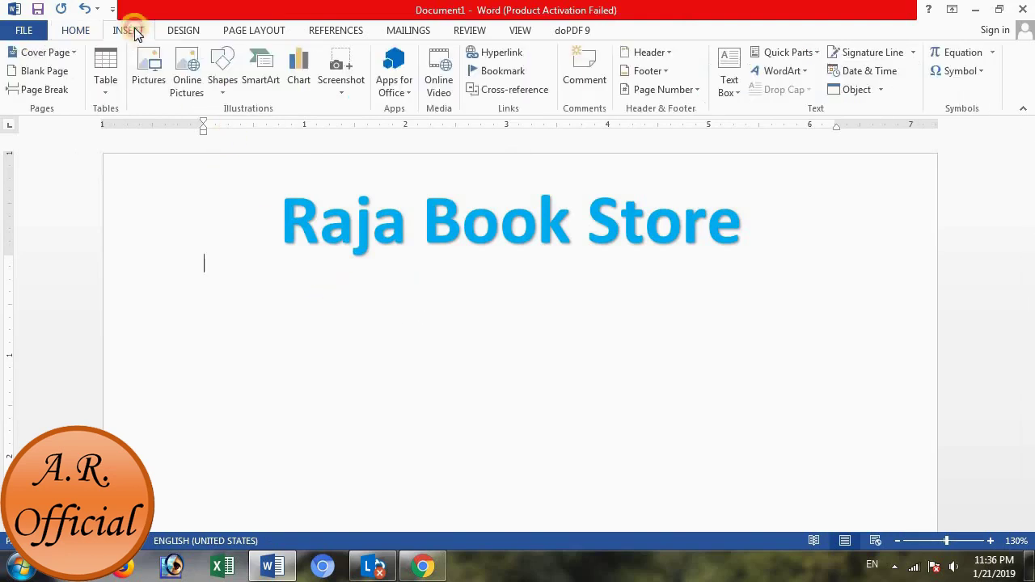
Add a WordArt box with the store's address, formatted bold at 14 pt
left_click(781, 71)
left_click(772, 108)
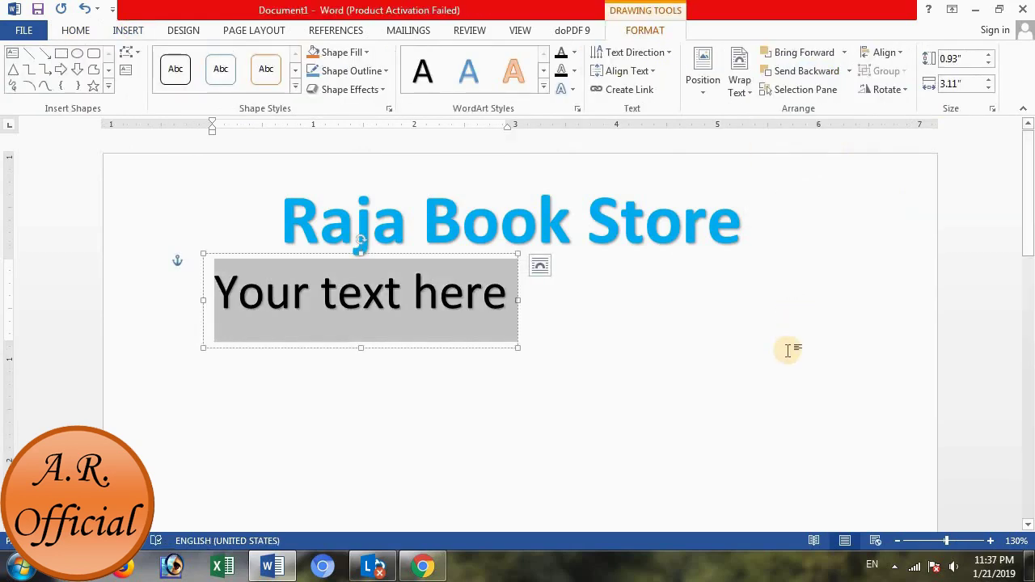
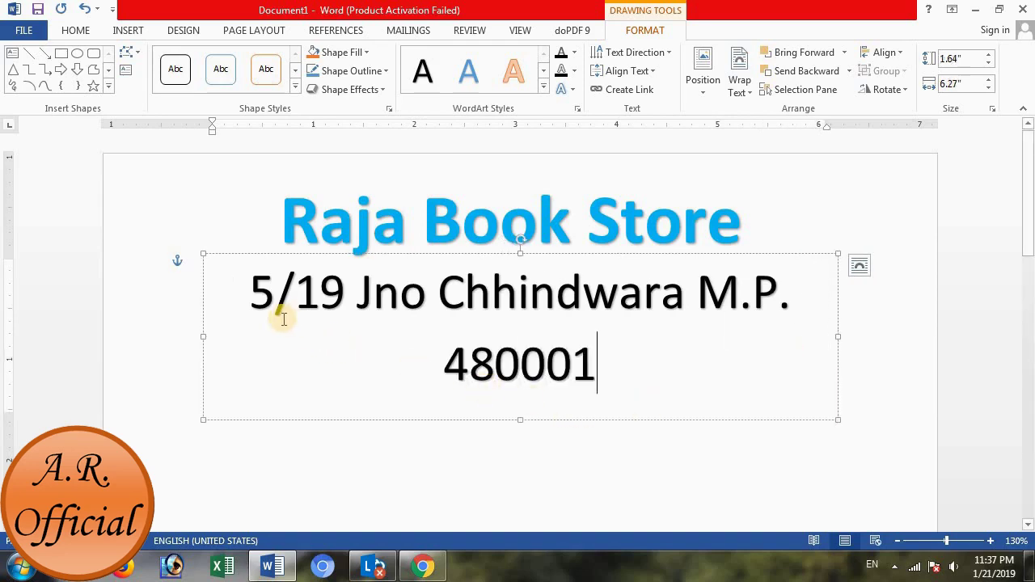
left_click_drag(255, 293, 668, 360)
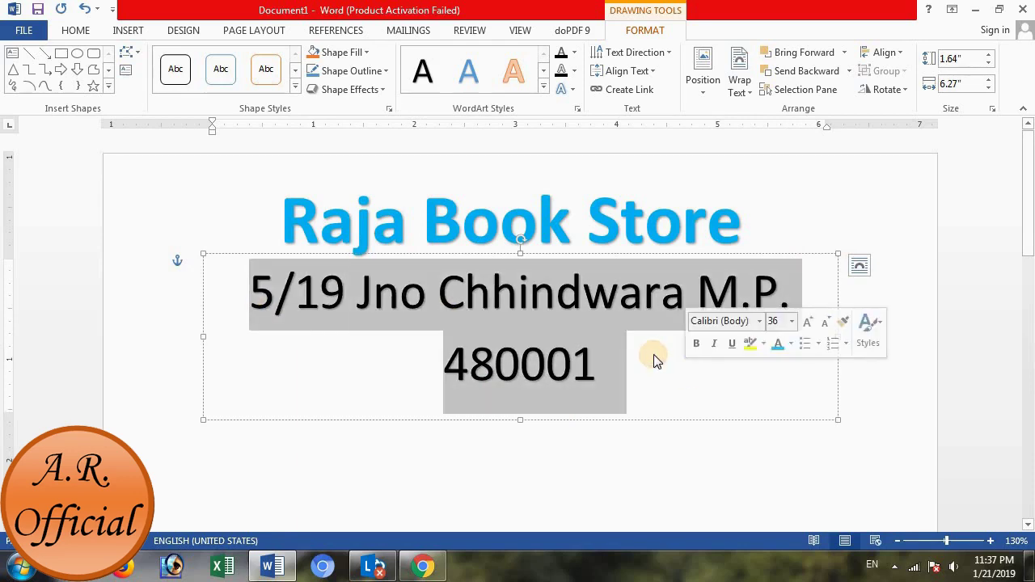
left_click(76, 30)
left_click(230, 59)
type("14")
key("Return")
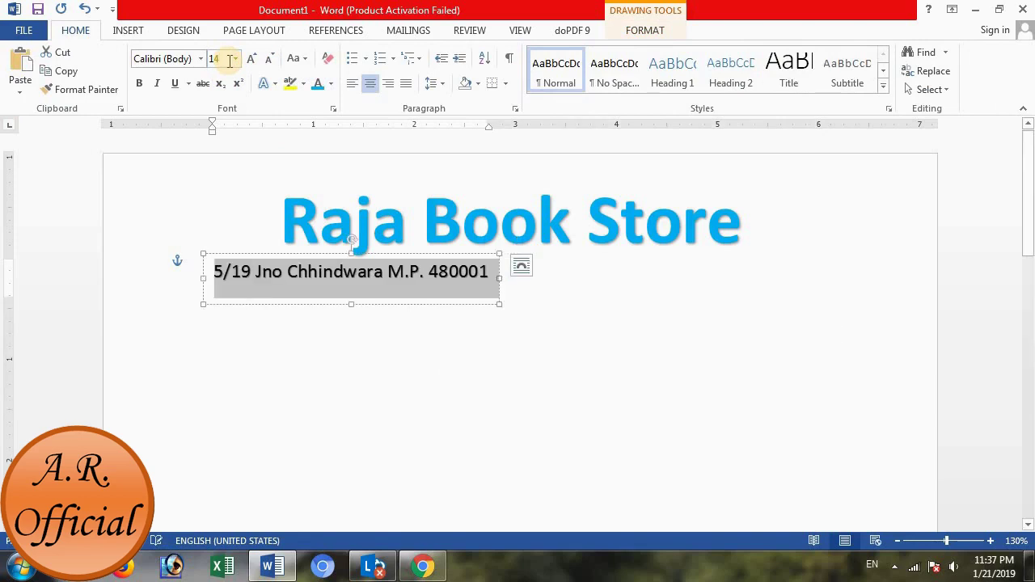
left_click(138, 83)
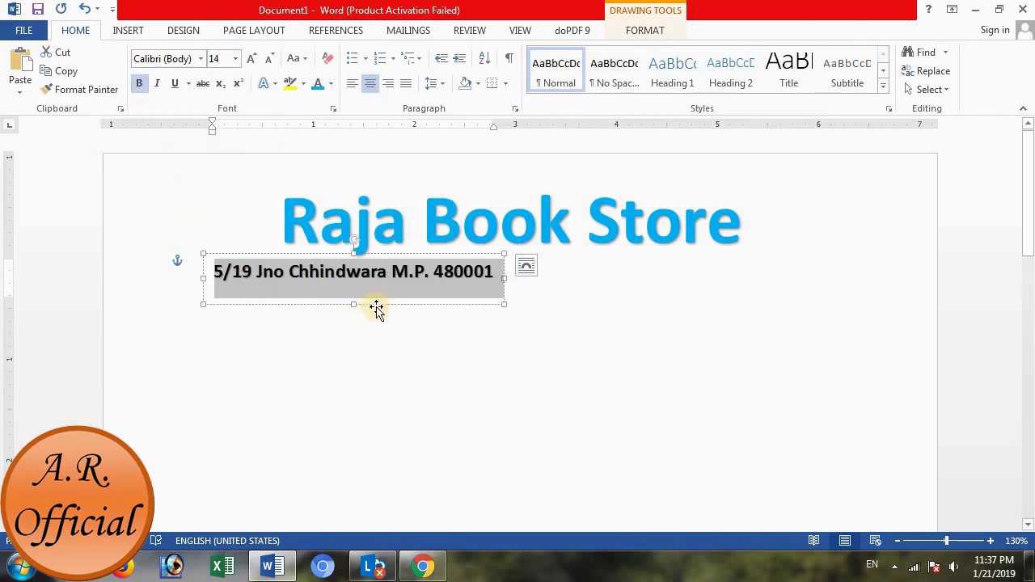
Centre the address box beneath the Raja Book Store title
left_click_drag(381, 305, 528, 305)
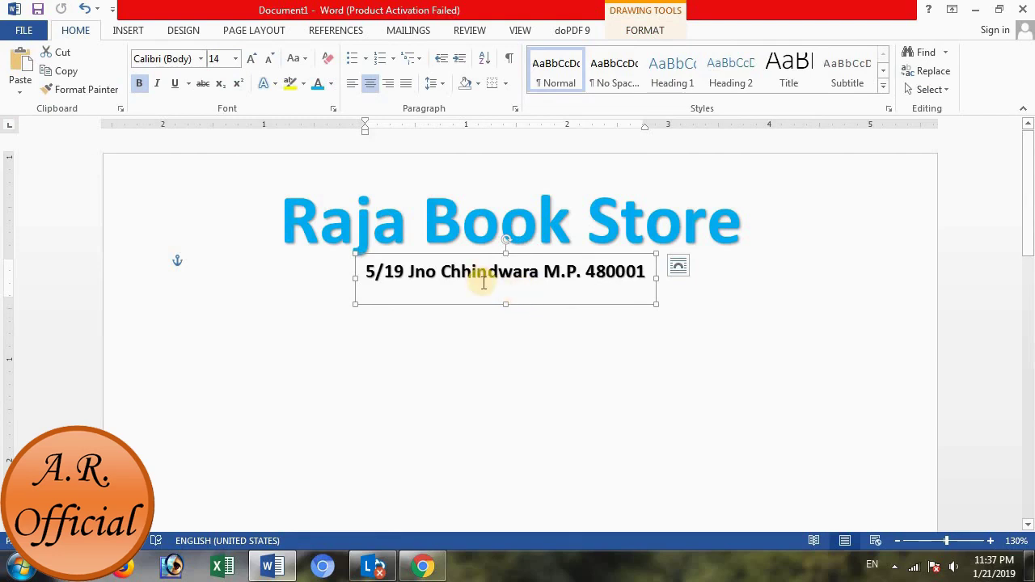
left_click(576, 365)
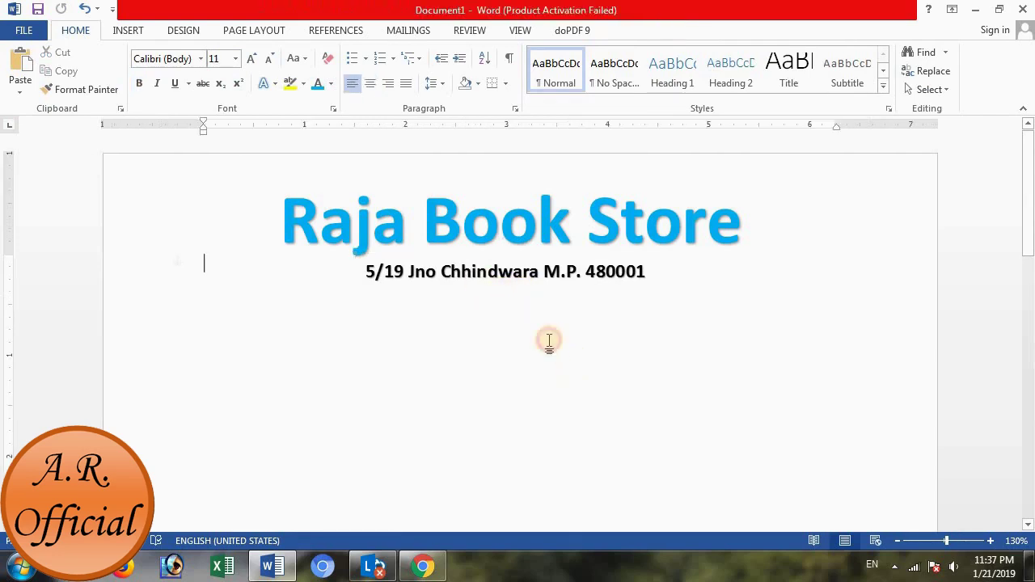
left_click(578, 272)
left_click_drag(567, 304, 572, 300)
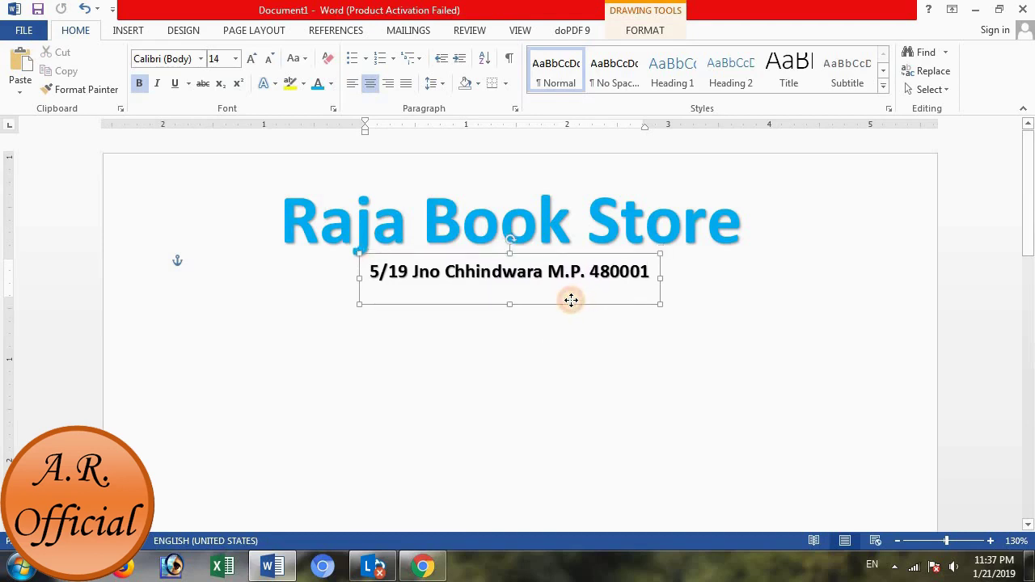
left_click_drag(572, 299, 567, 300)
left_click(572, 338)
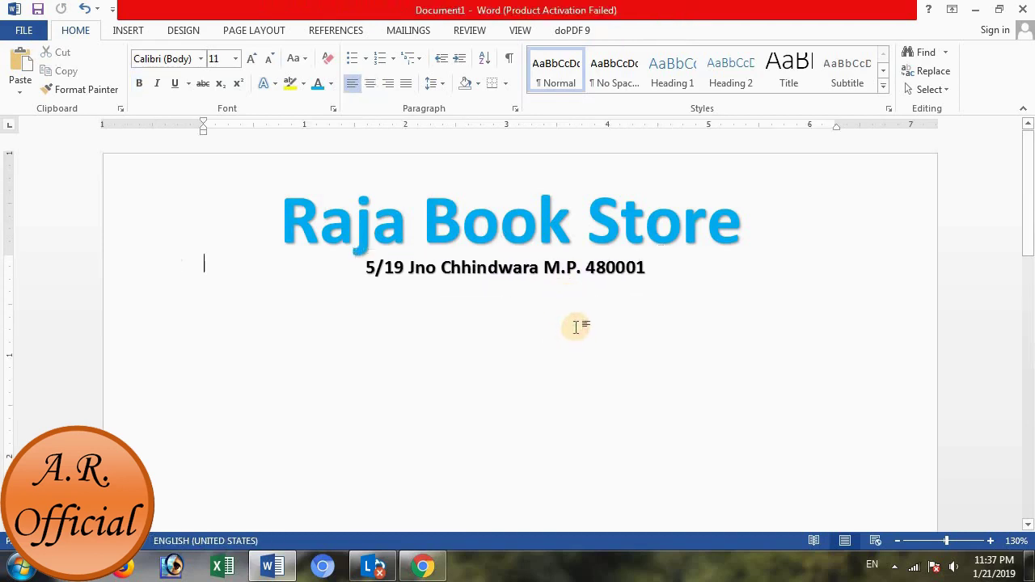
left_click(453, 268)
left_click(596, 349)
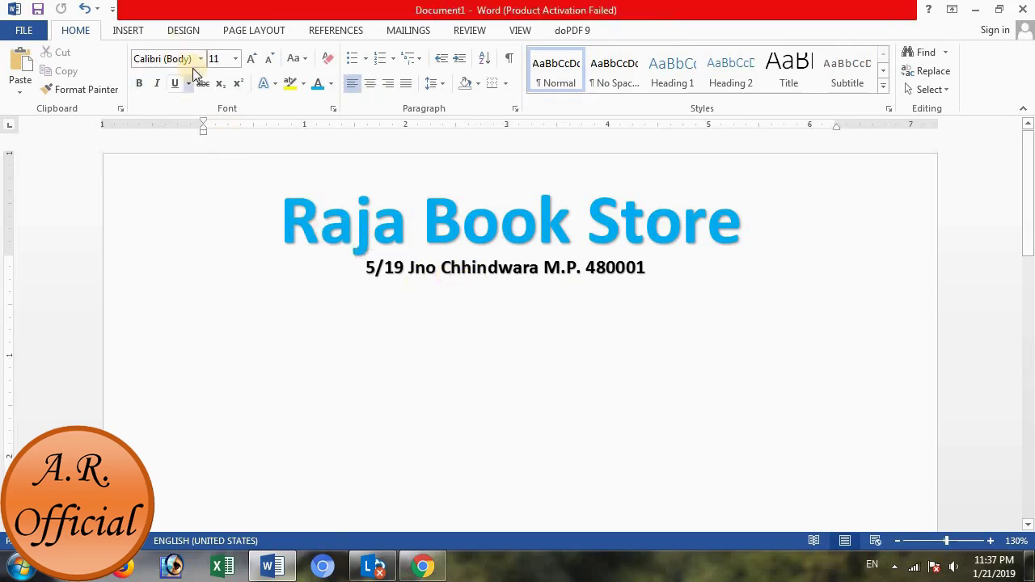
Insert another WordArt box and move it below the address line
left_click(118, 34)
left_click(778, 71)
left_click(770, 103)
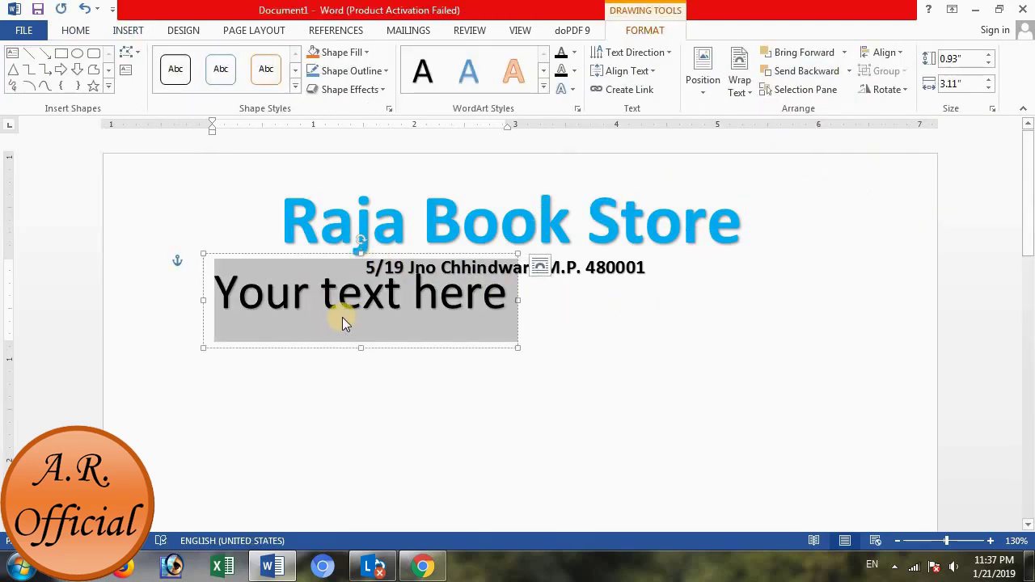
left_click(381, 354)
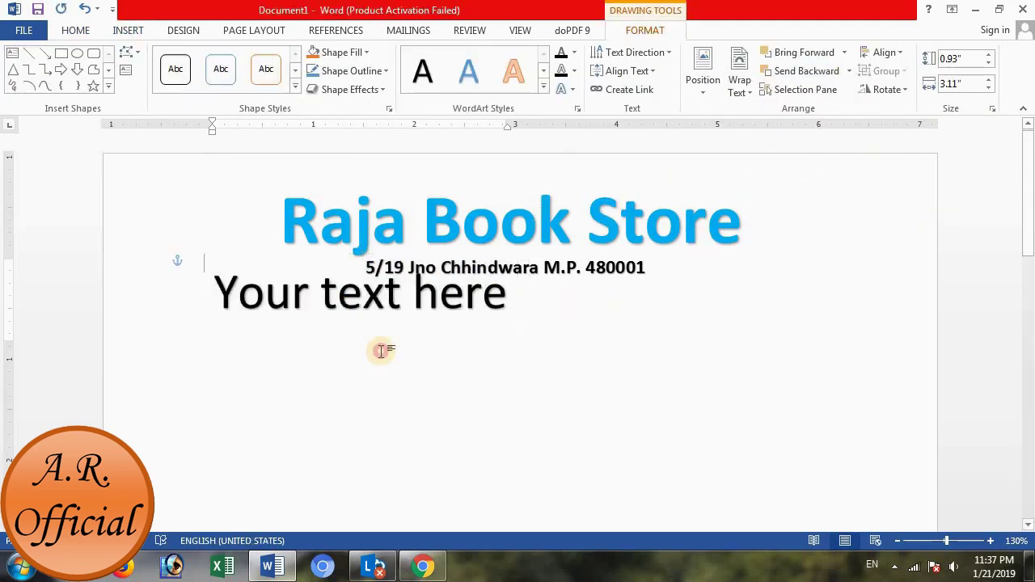
left_click(362, 311)
left_click_drag(384, 348, 531, 365)
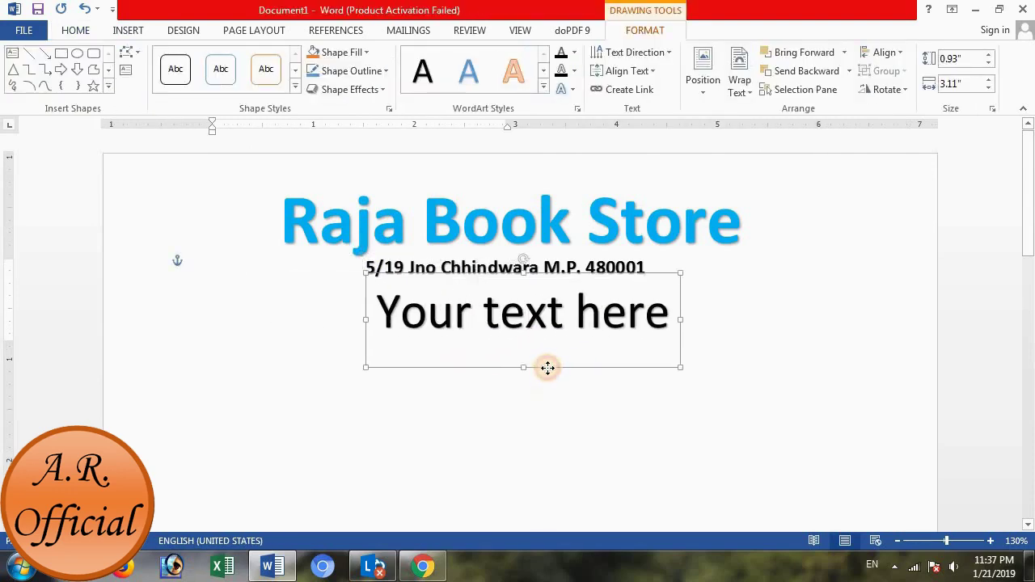
Replace the placeholder with 'Mob.-' followed by the store's mobile number
triple_click(500, 322)
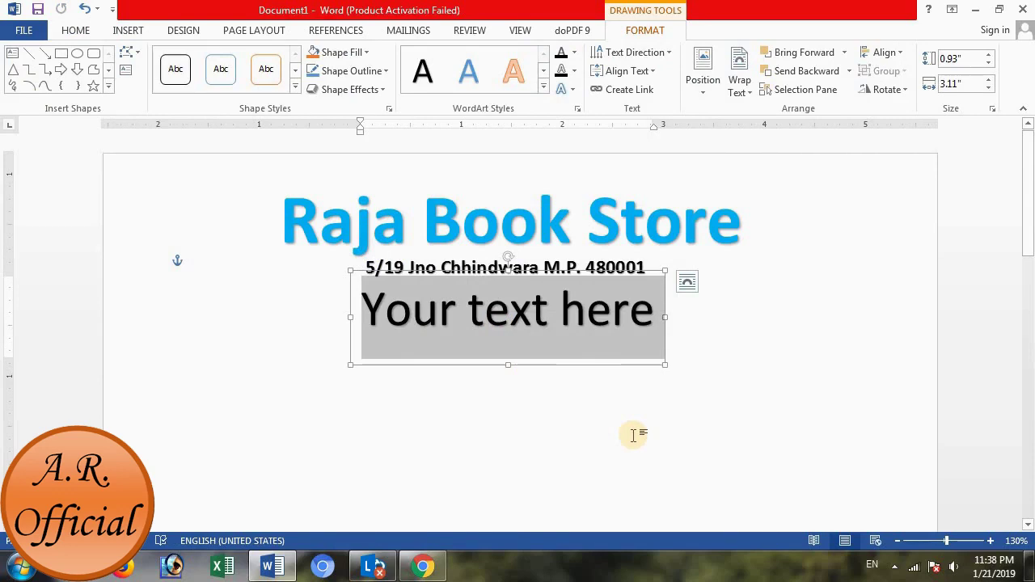
type("Mob")
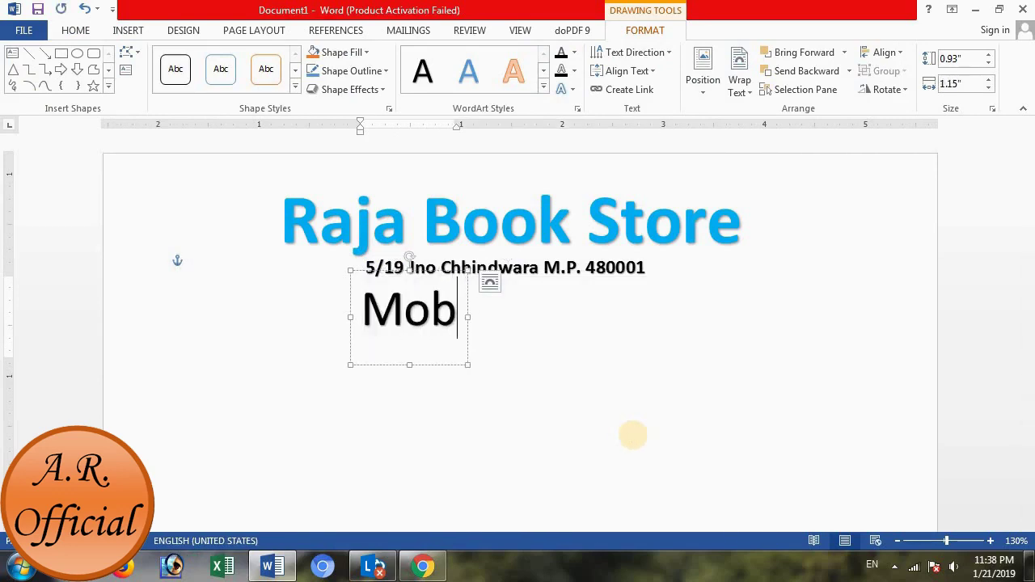
type(".-")
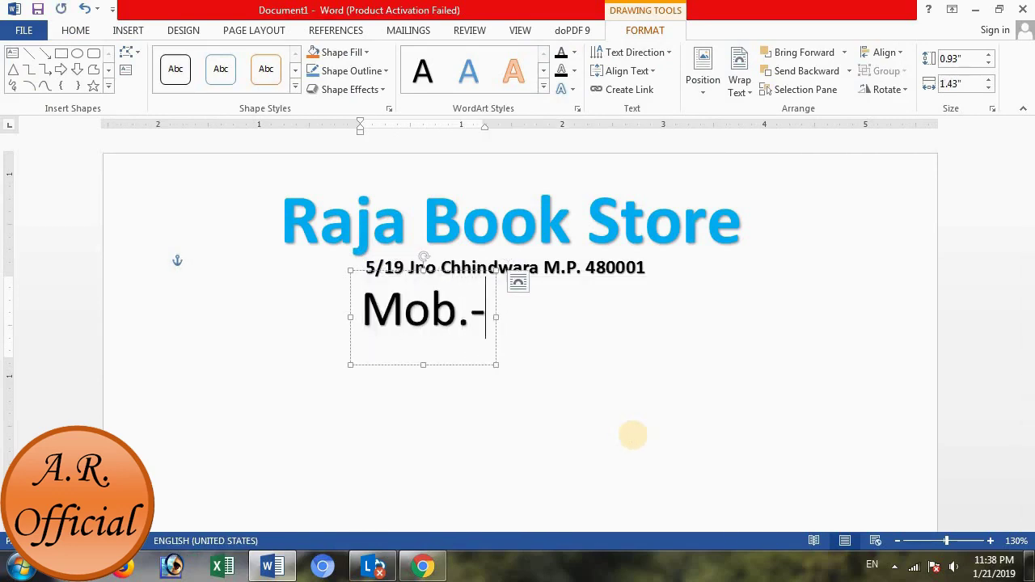
type(" 0987654321")
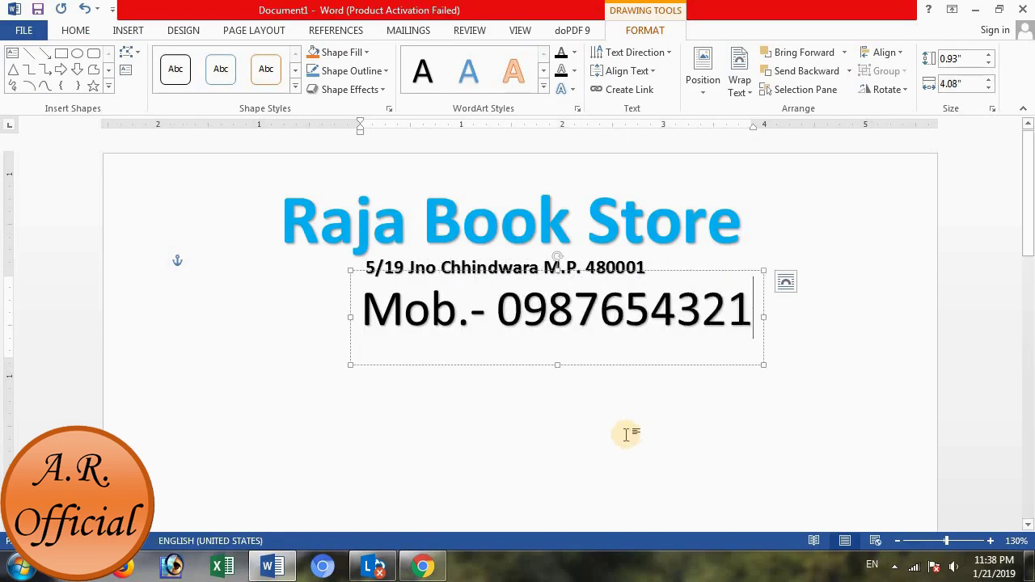
triple_click(466, 311)
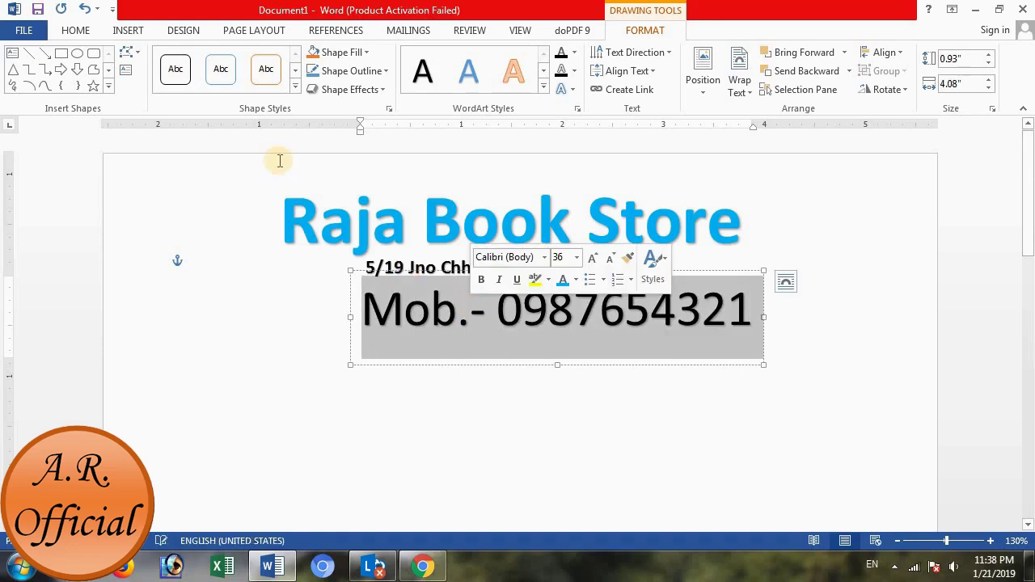
left_click(71, 31)
left_click(220, 59)
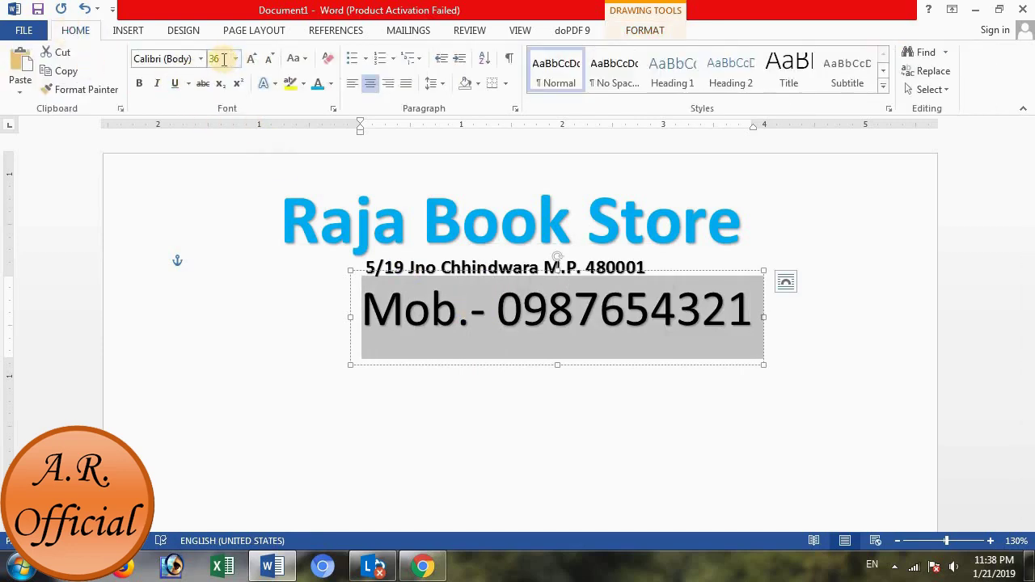
type("11")
Make the mobile number line bold size 11 and move it under the address
key("Return")
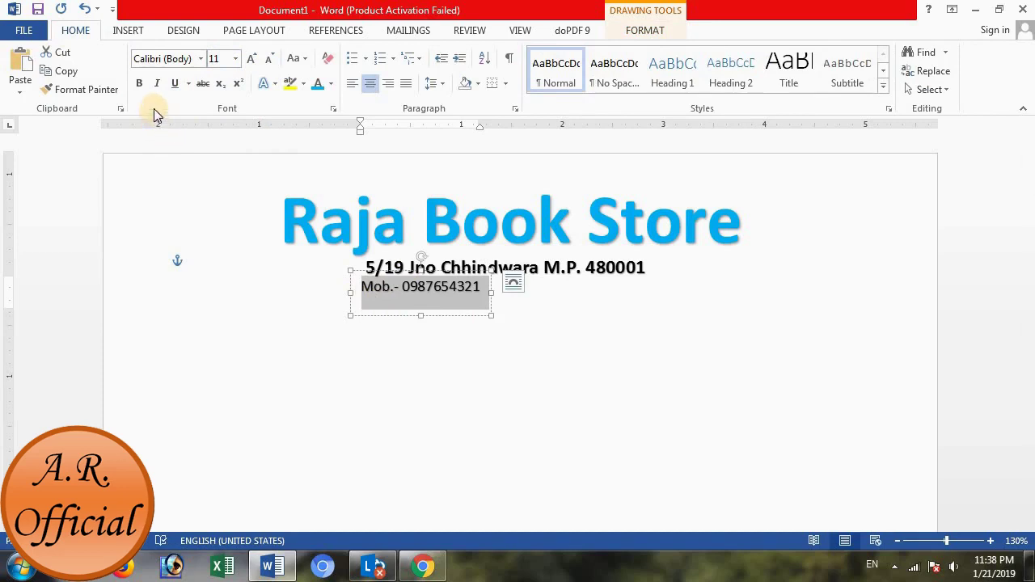
left_click(139, 83)
left_click_drag(436, 316, 490, 320)
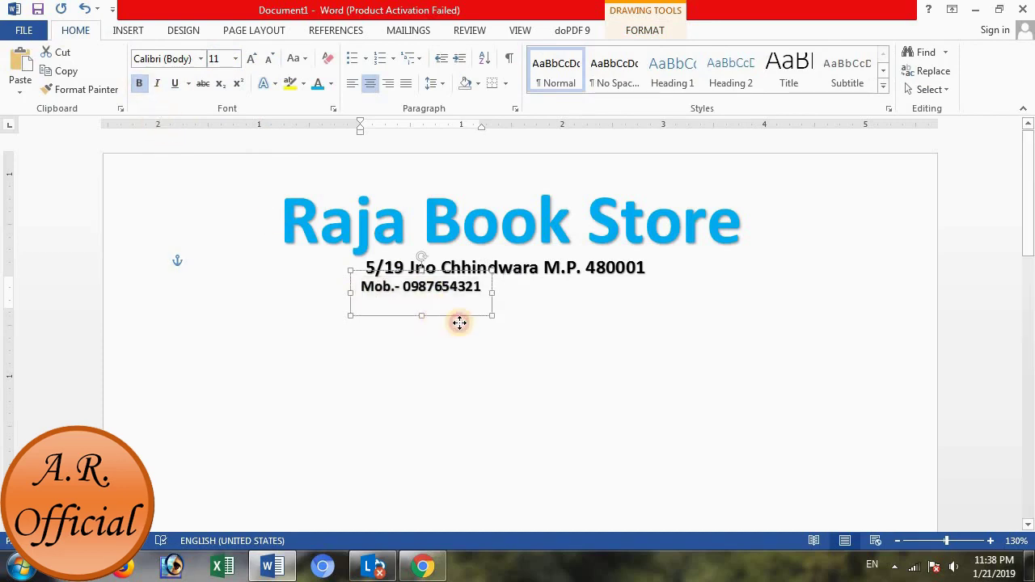
left_click_drag(490, 321, 493, 324)
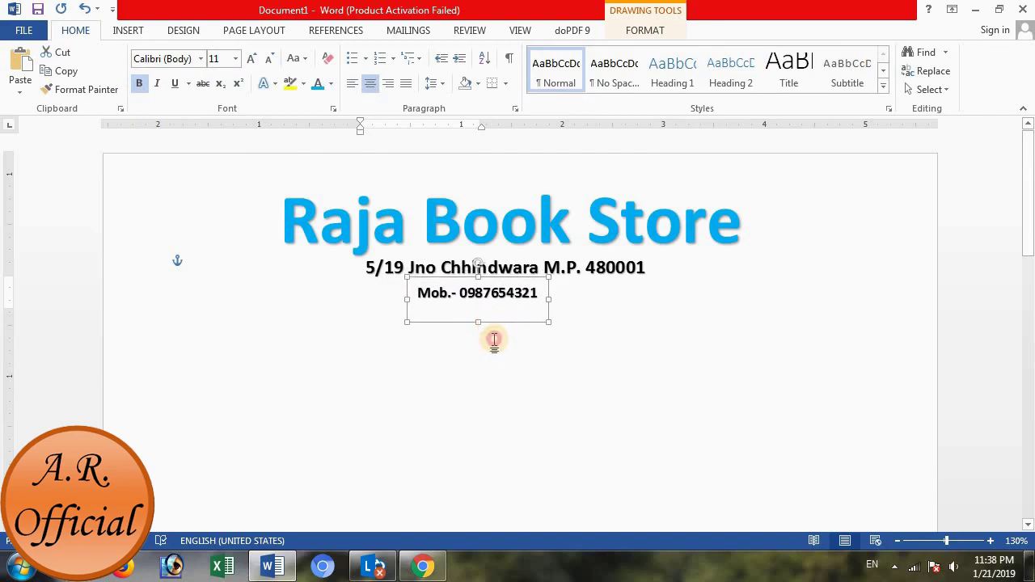
left_click(492, 356)
Colour the address text red
left_click(379, 267)
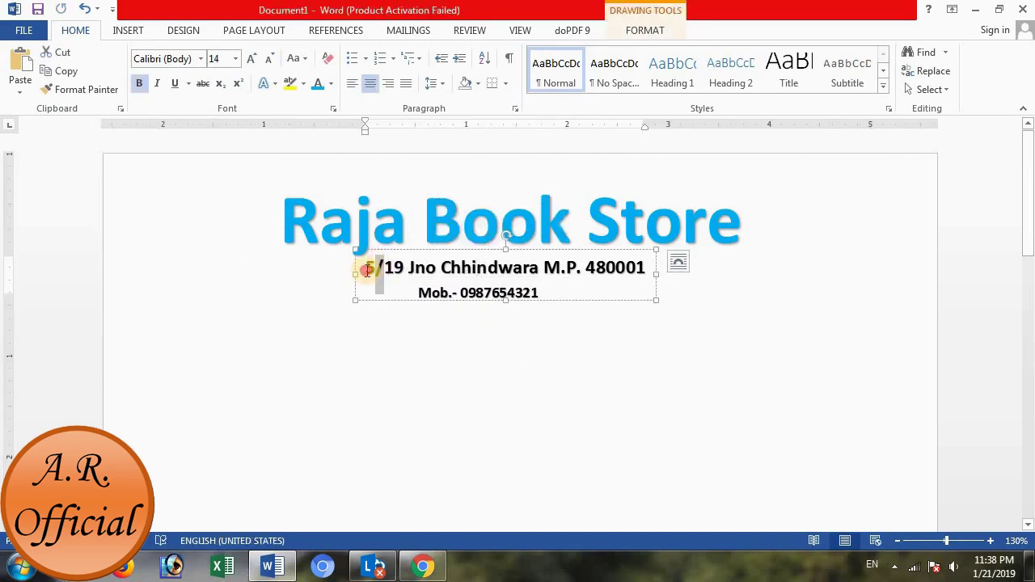
left_click_drag(365, 267, 644, 293)
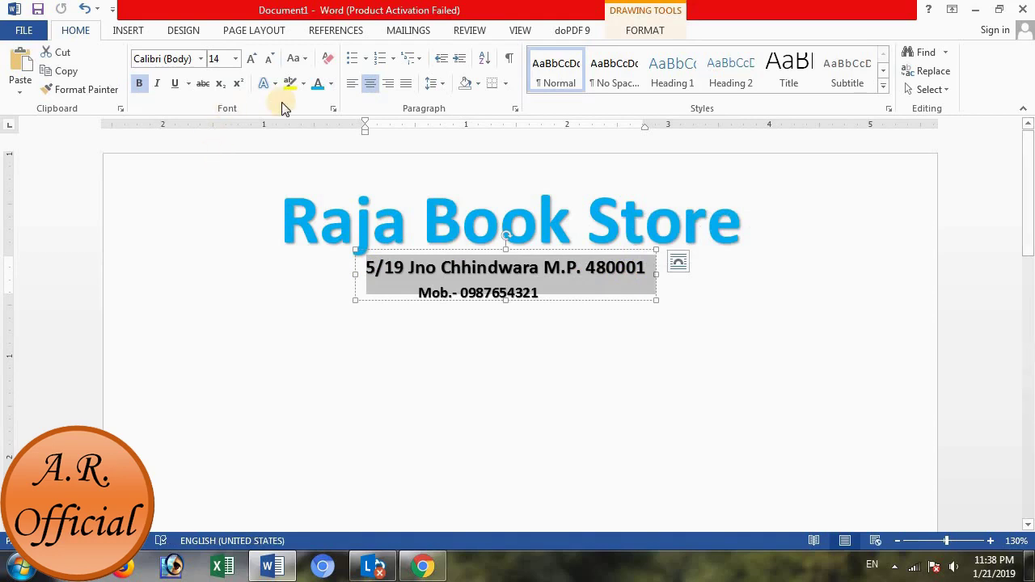
left_click(331, 83)
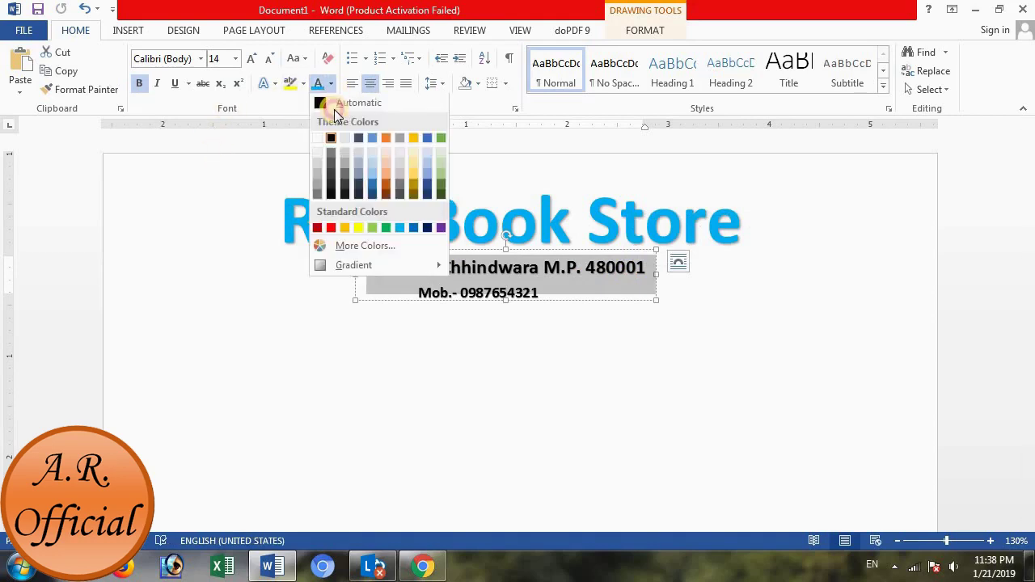
left_click(331, 229)
left_click(462, 374)
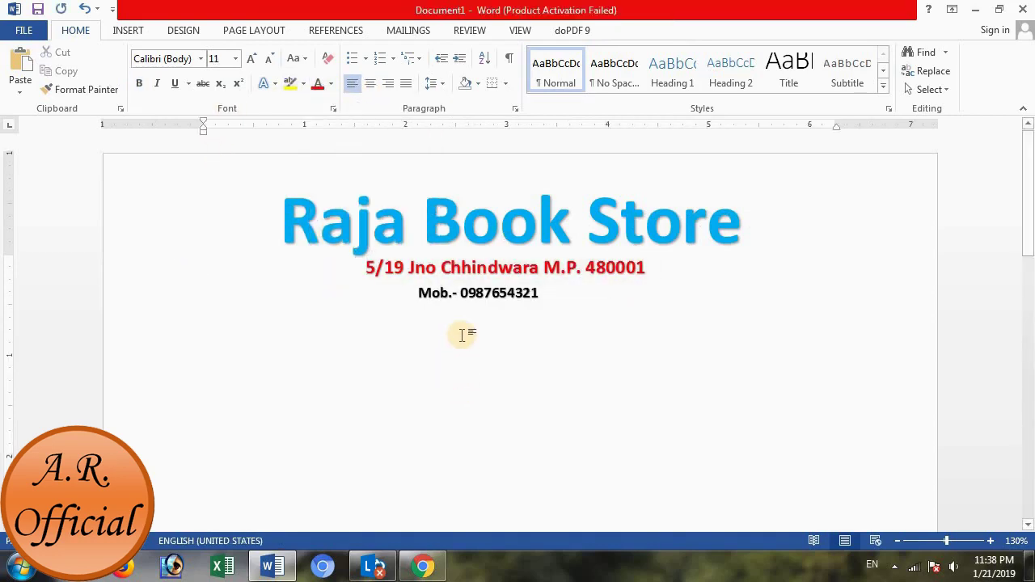
Centre the mobile number box under the red address line
left_click(467, 294)
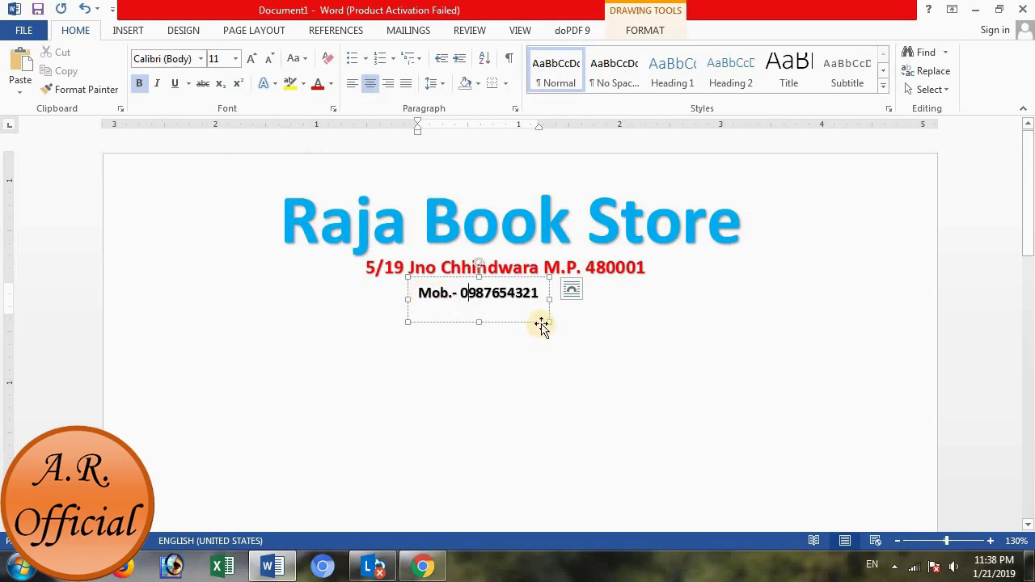
left_click_drag(542, 323, 564, 322)
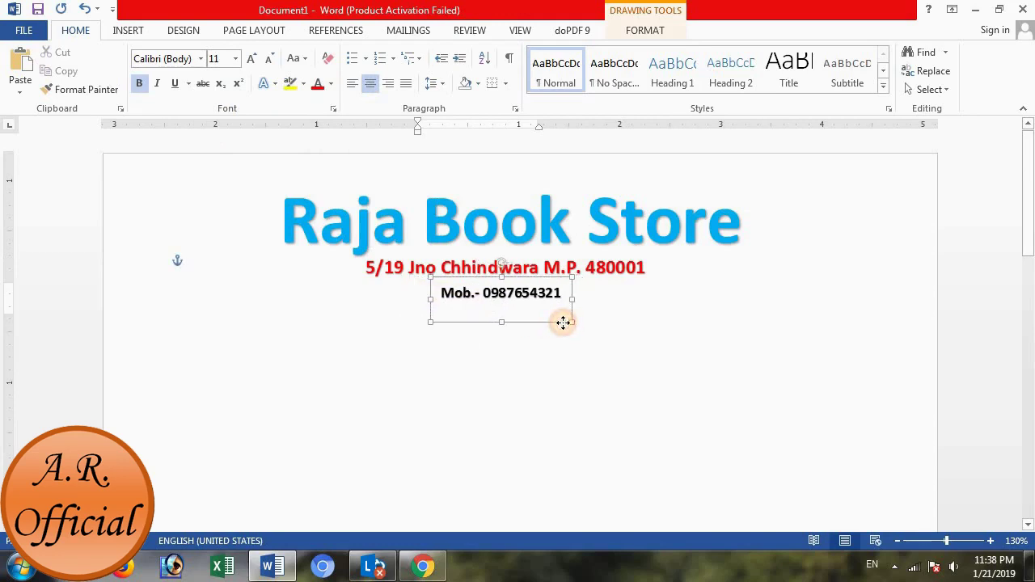
left_click(558, 375)
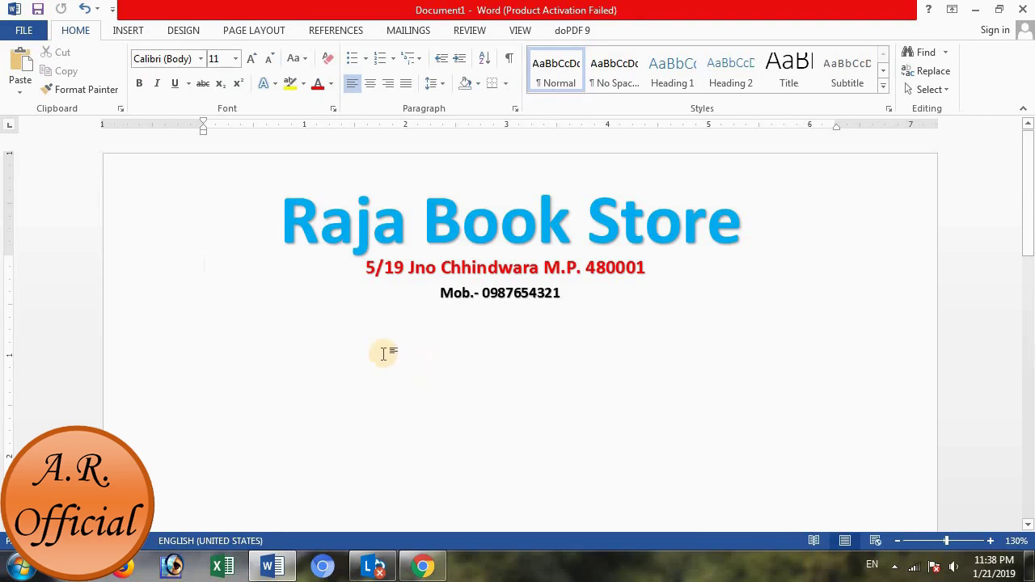
left_click(140, 32)
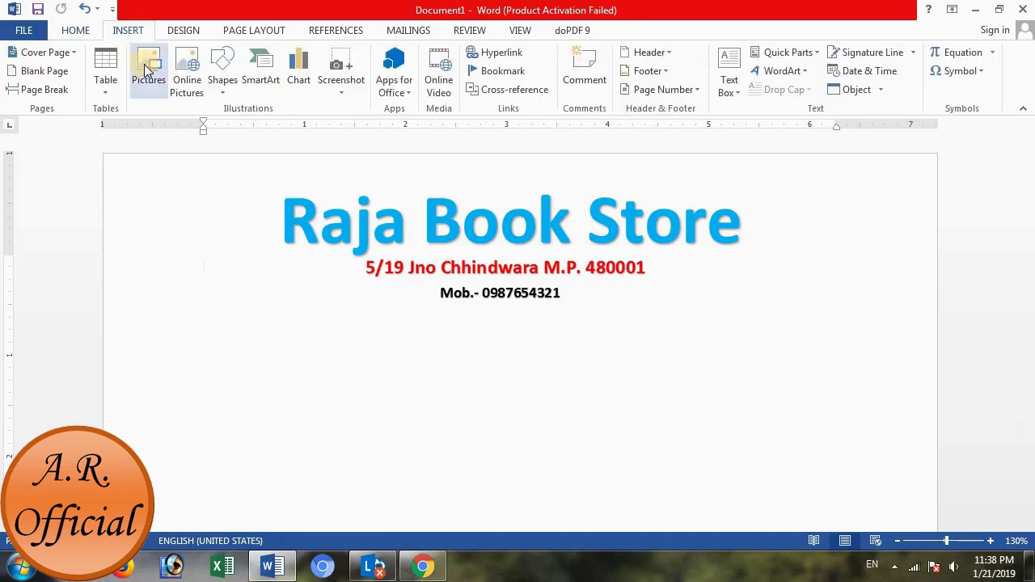
Browse to the Desktop and insert the Stationery-Item_Shopping-Lok image into the letterhead
left_click(148, 70)
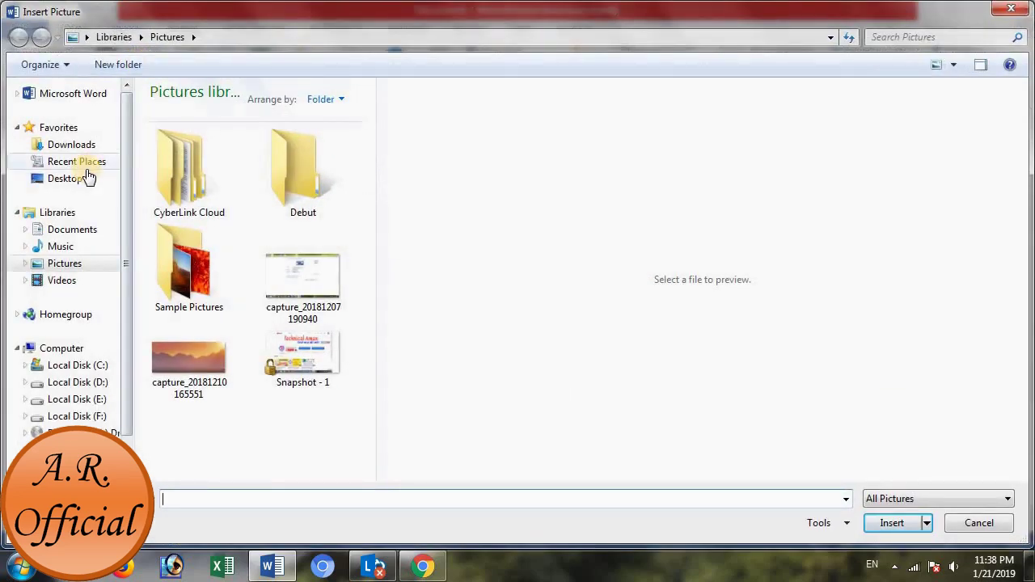
left_click(78, 180)
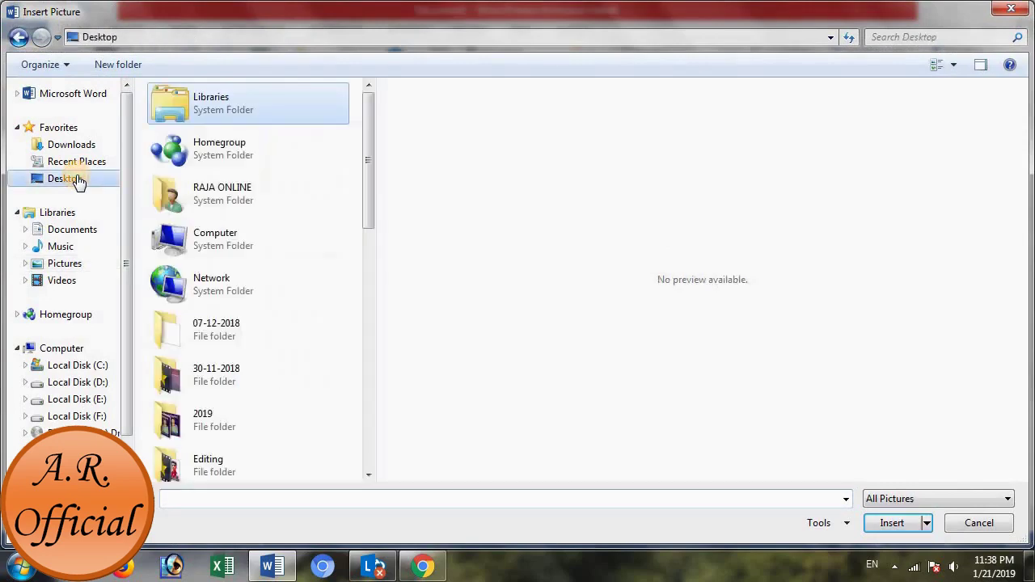
left_click(239, 267)
scroll(239, 267, "down", 5)
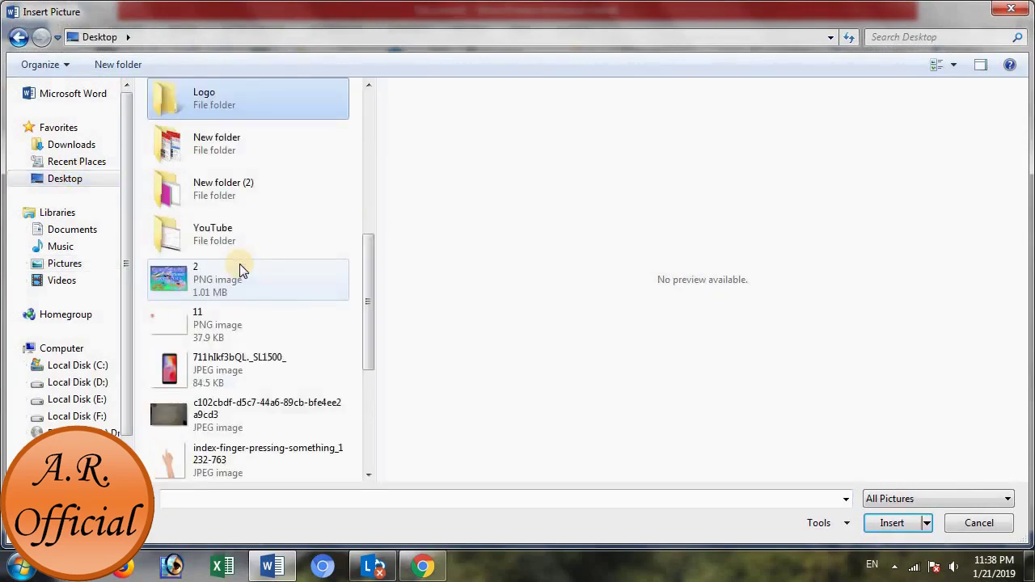
scroll(381, 354, "down", 5)
scroll(383, 437, "down", 2)
scroll(382, 445, "down", 1)
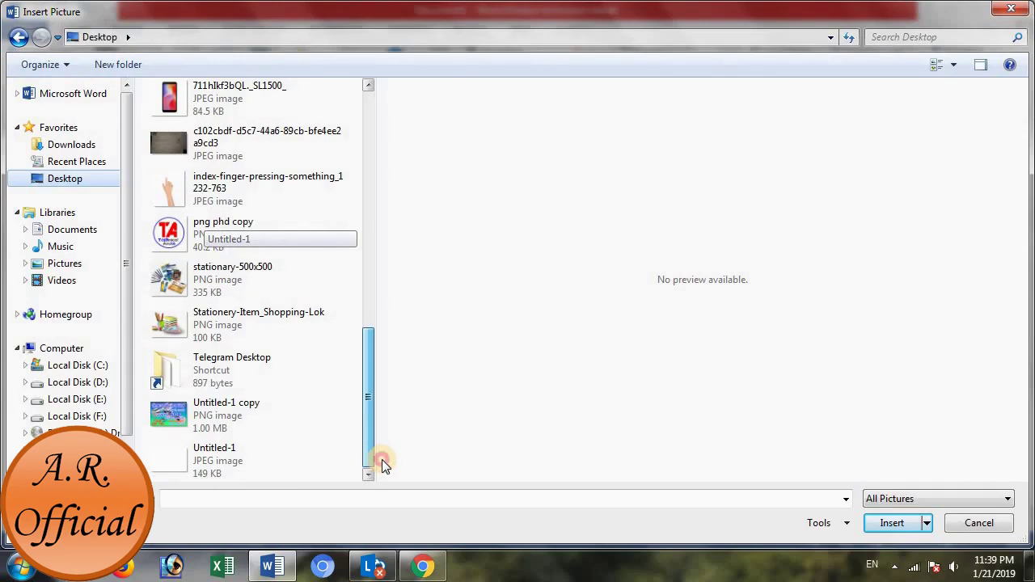
double_click(282, 313)
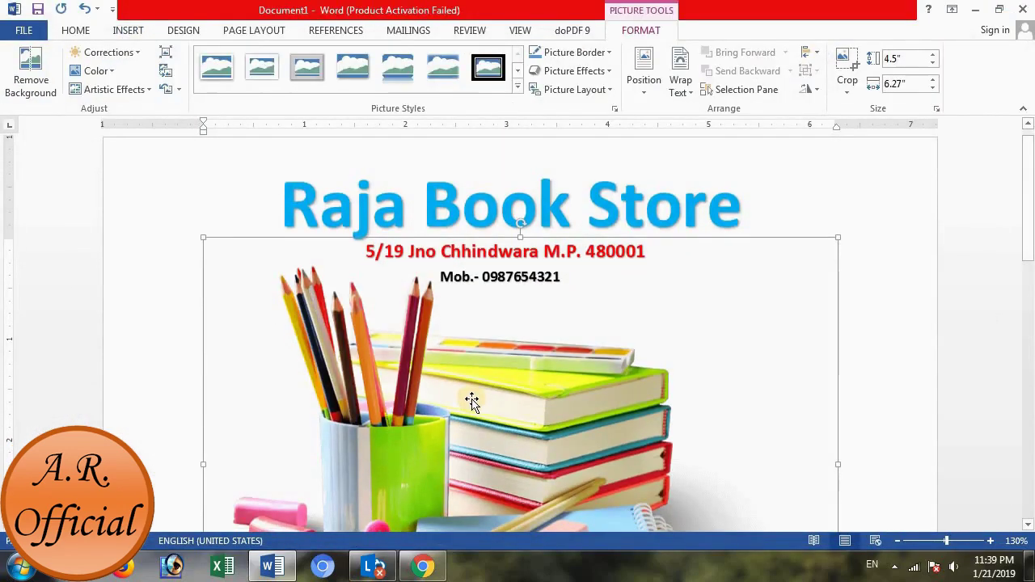
scroll(474, 388, "down", 3)
scroll(480, 333, "down", 1)
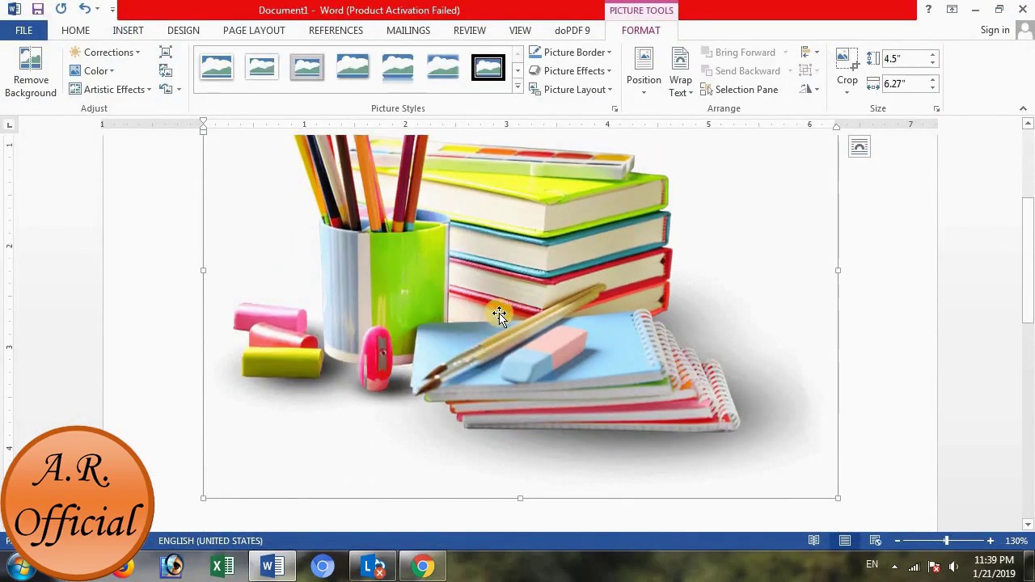
scroll(499, 316, "up", 1)
scroll(503, 323, "up", 3)
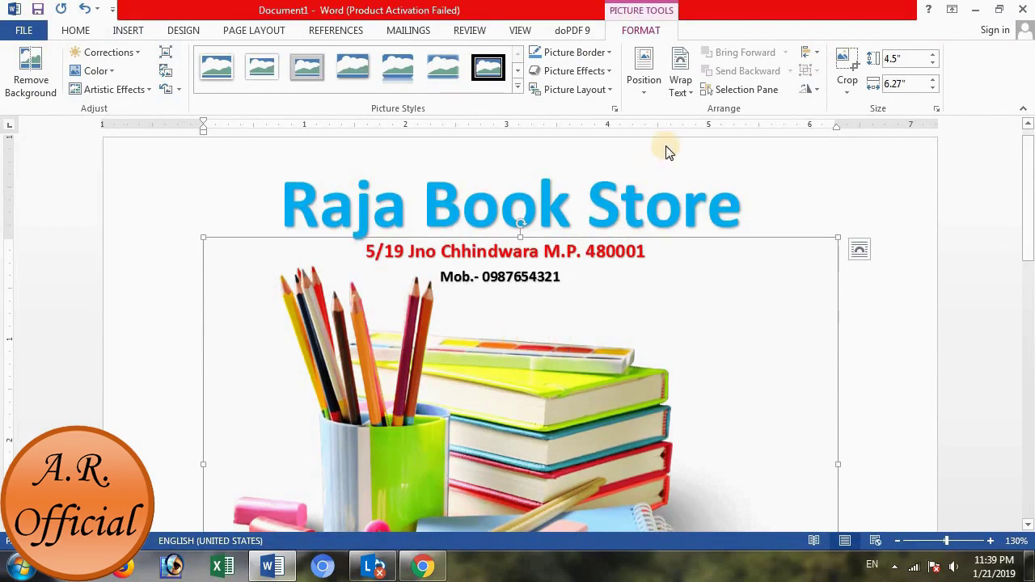
Set the picture to In Front of Text and shrink it to 1.04" by 1.45"
left_click(684, 91)
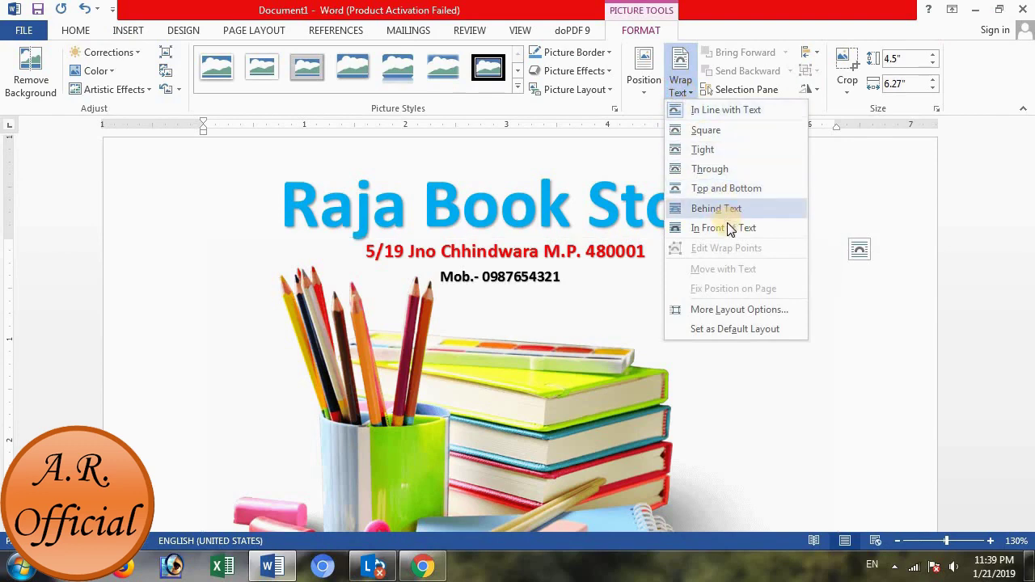
left_click(754, 227)
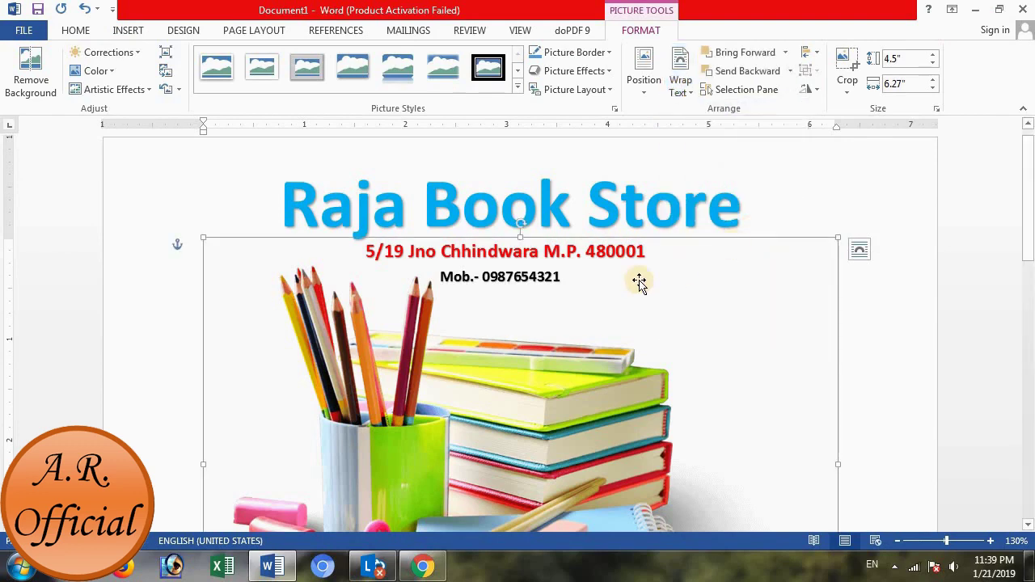
scroll(632, 277, "down", 1)
scroll(504, 254, "down", 2)
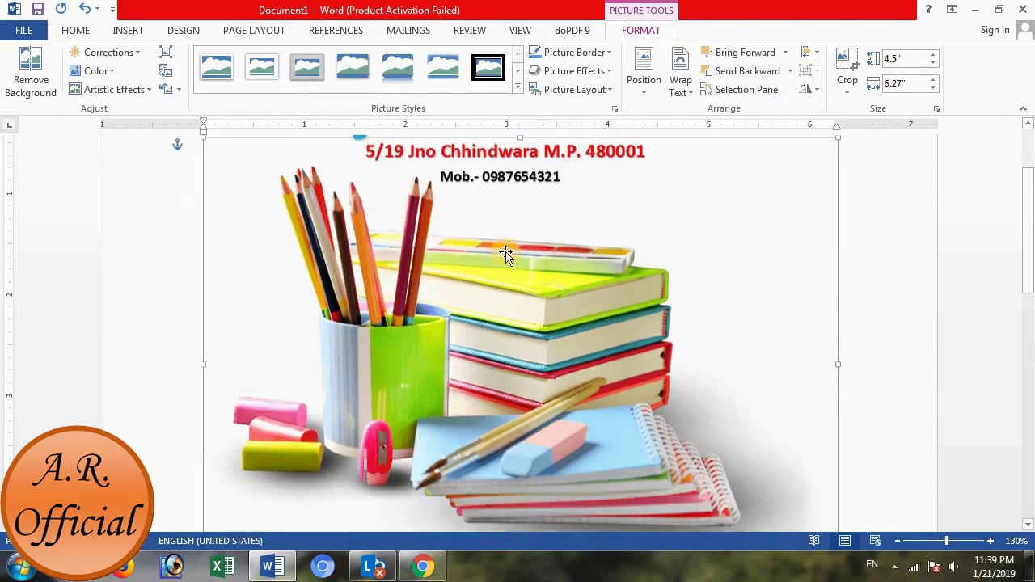
scroll(617, 294, "down", 3)
scroll(794, 382, "down", 1)
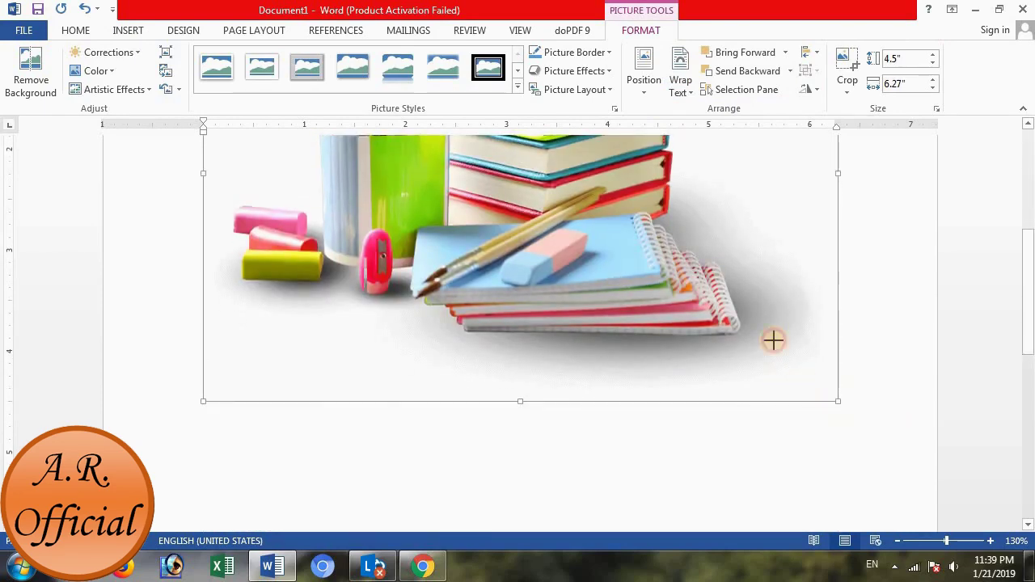
left_click_drag(838, 402, 647, 264)
scroll(812, 386, "up", 4)
scroll(809, 387, "up", 3)
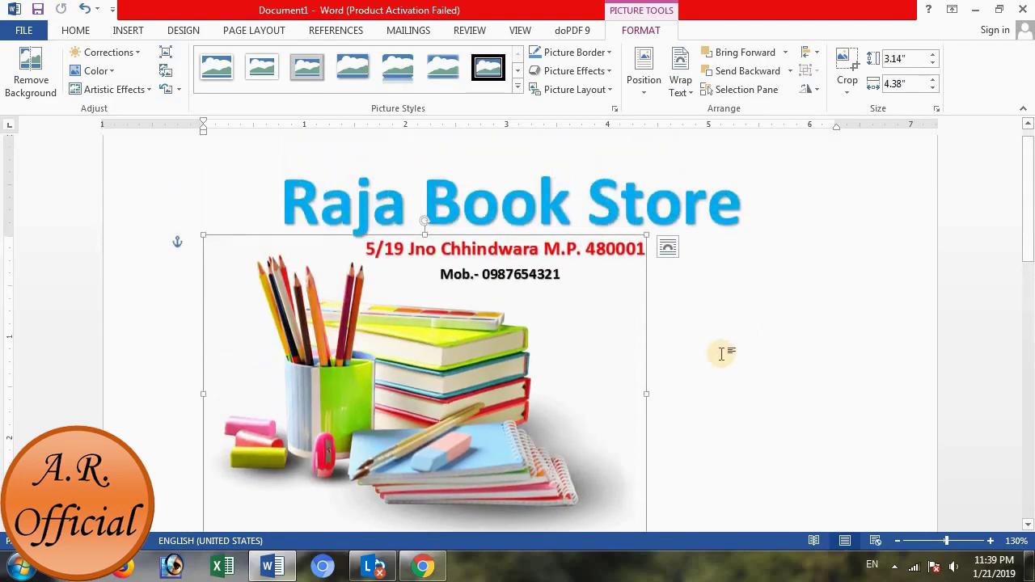
scroll(635, 389, "down", 1)
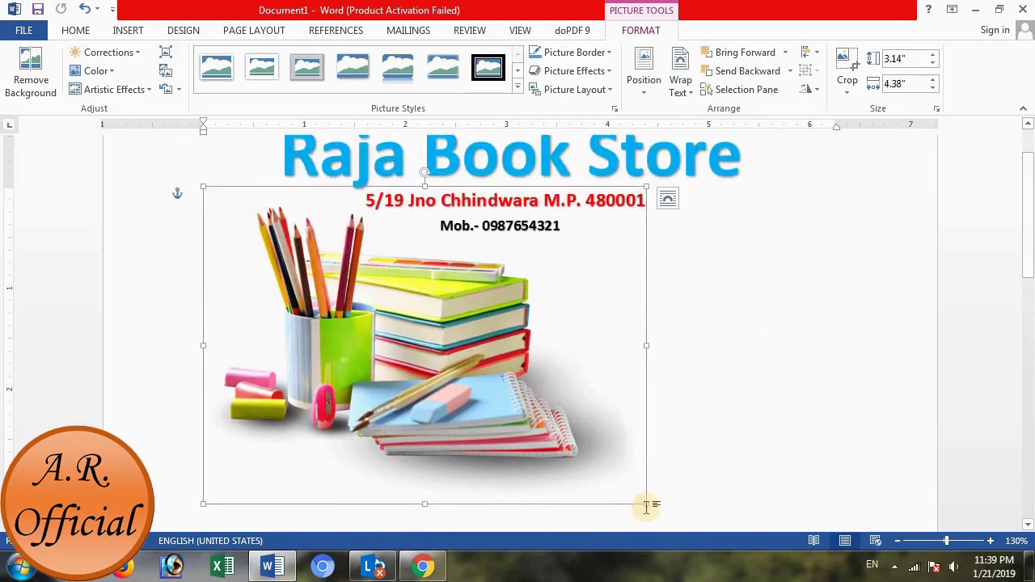
left_click_drag(646, 505, 351, 265)
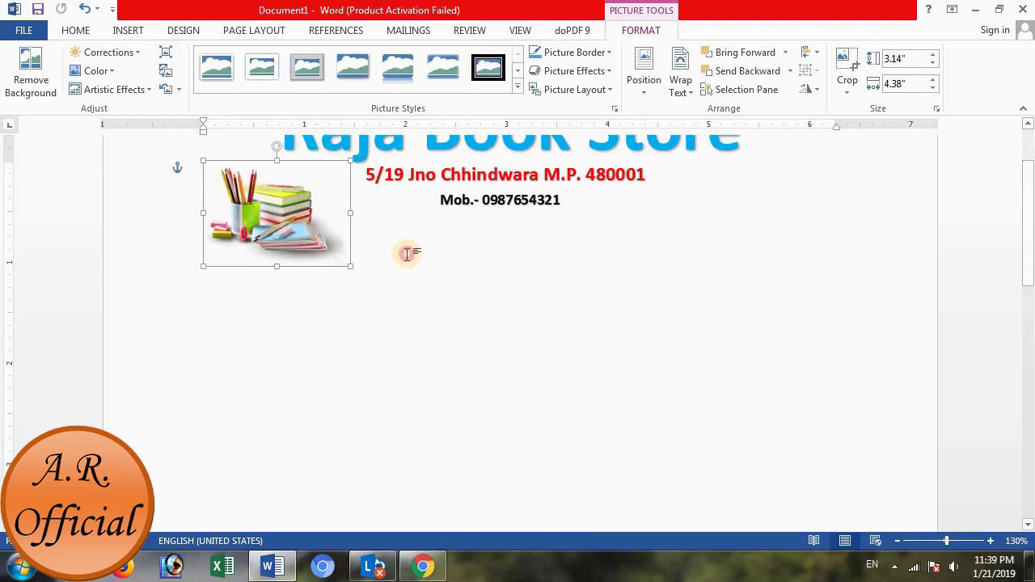
Position the shrunken picture to the left of the Raja Book Store title
scroll(389, 299, "up", 2)
mouse_move(304, 314)
left_mouse_down()
mouse_move(246, 246)
mouse_move(255, 254)
left_mouse_up()
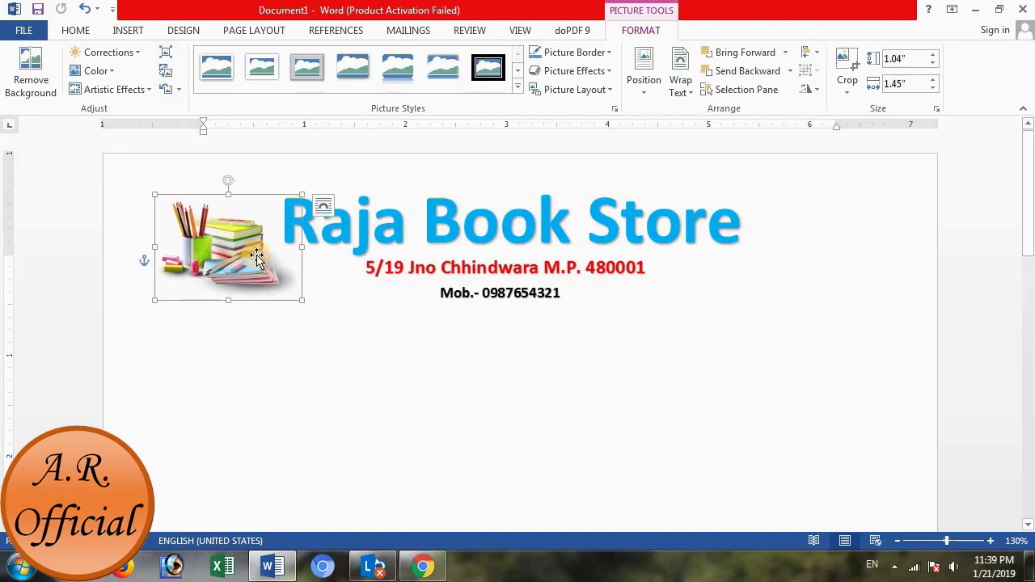
mouse_move(252, 253)
left_mouse_down()
mouse_move(252, 244)
mouse_move(256, 265)
left_mouse_up()
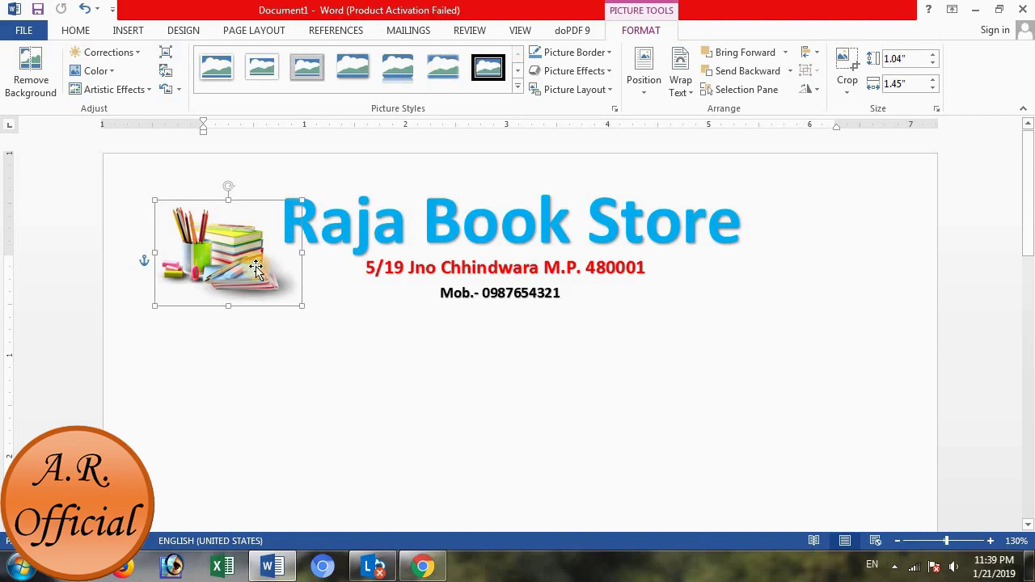
left_click(422, 375)
left_click(241, 275)
left_click(240, 274)
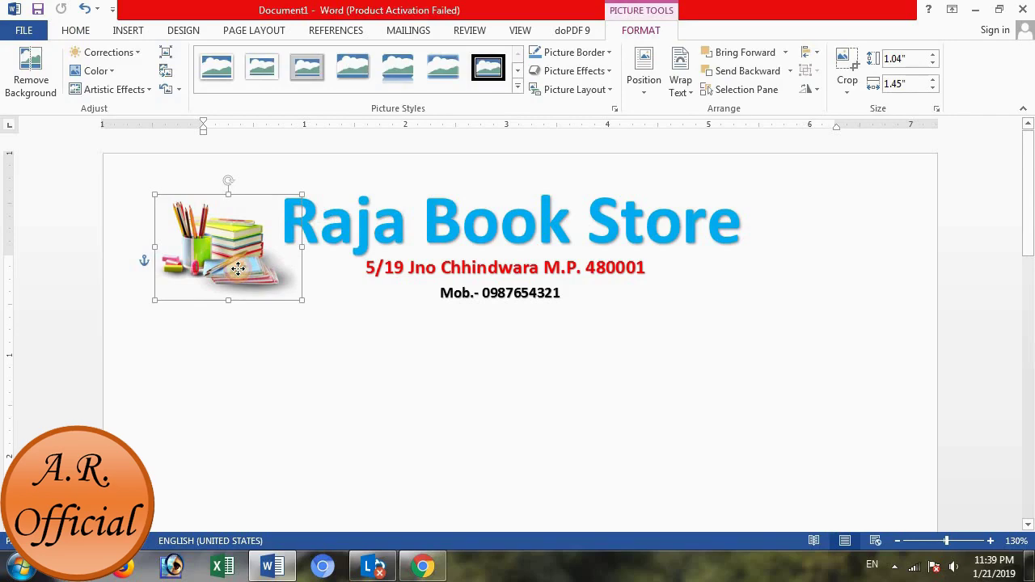
mouse_move(240, 271)
left_mouse_down()
mouse_move(256, 285)
mouse_move(233, 252)
left_mouse_up()
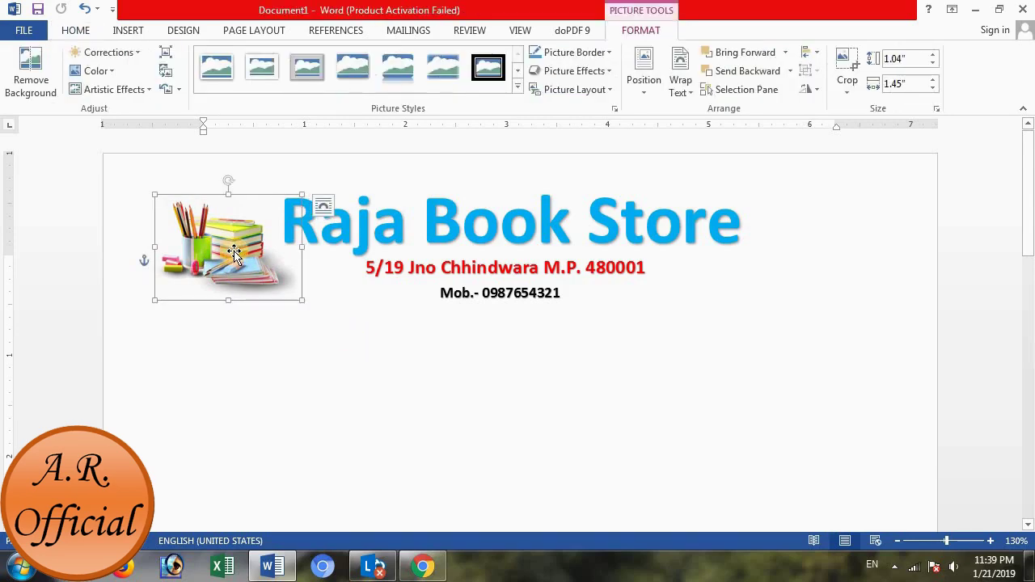
left_click(368, 334)
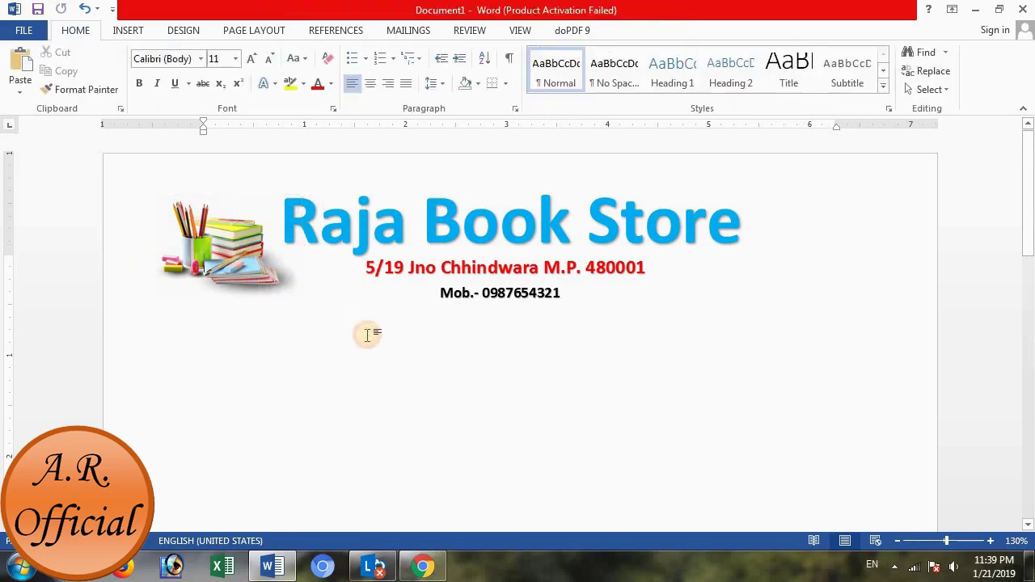
Paste a copy of the stationery picture and place it right of the title
key("ctrl+v")
mouse_move(324, 319)
left_mouse_down()
mouse_move(663, 312)
mouse_move(812, 256)
mouse_move(820, 275)
left_mouse_up()
left_click(377, 276)
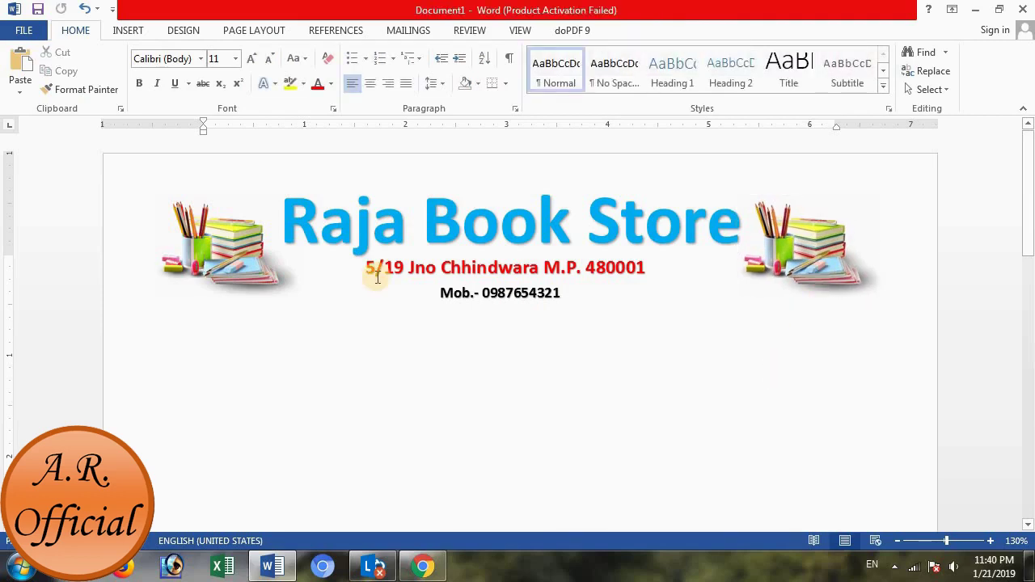
left_click(129, 32)
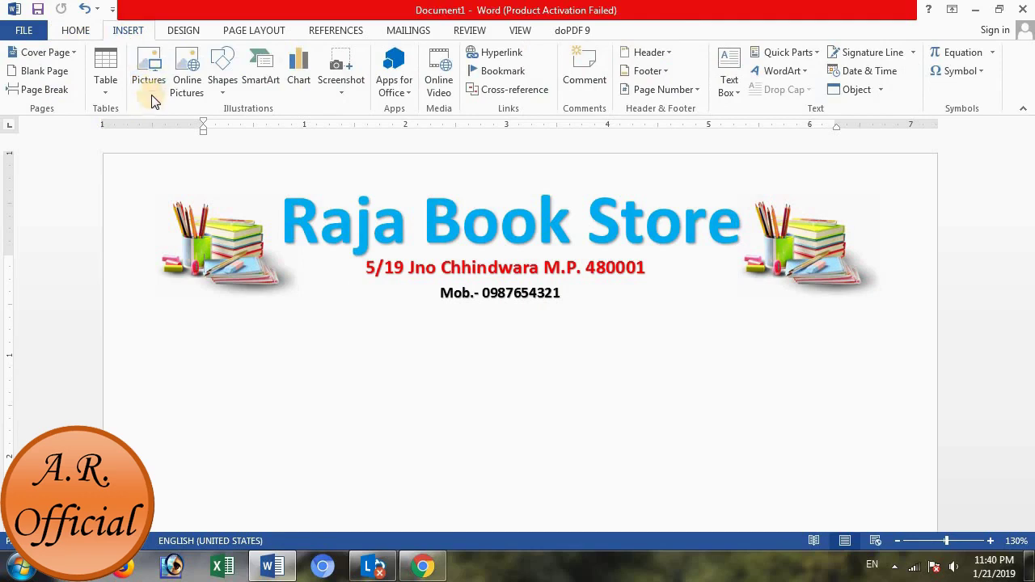
Draw a level straight line across the page below the header
left_click(224, 88)
left_click(232, 128)
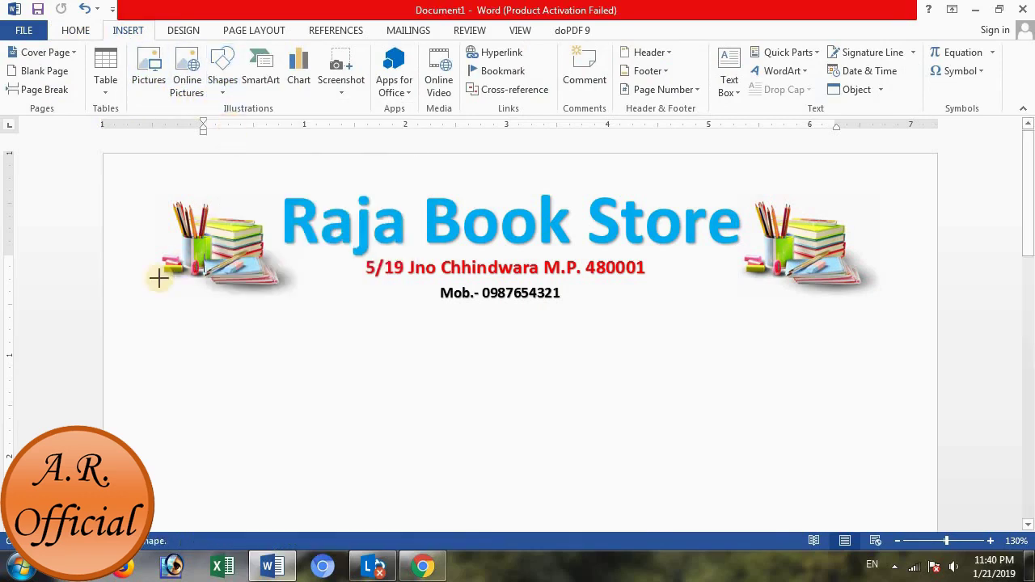
left_click(103, 325)
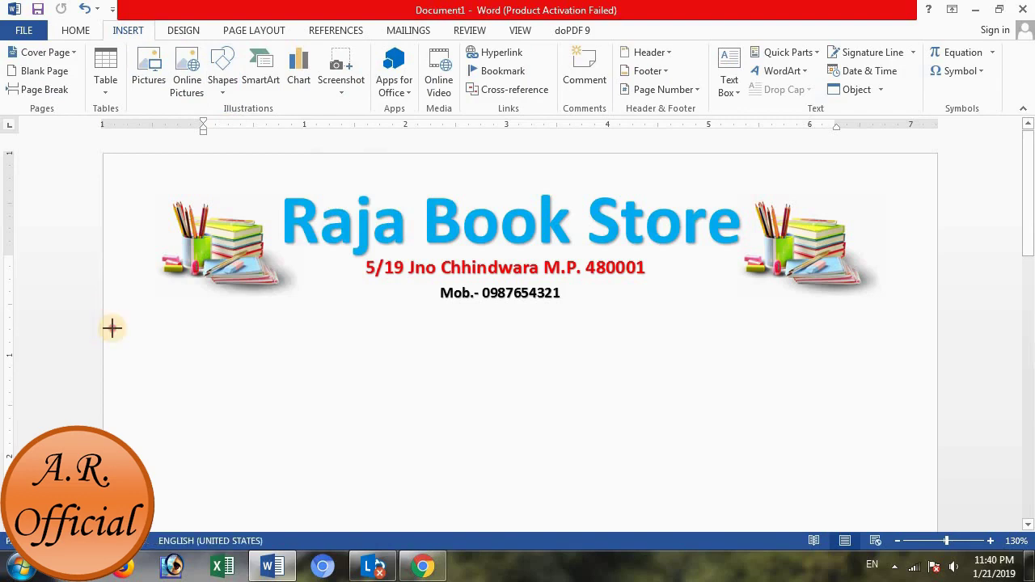
left_click_drag(103, 325, 938, 329)
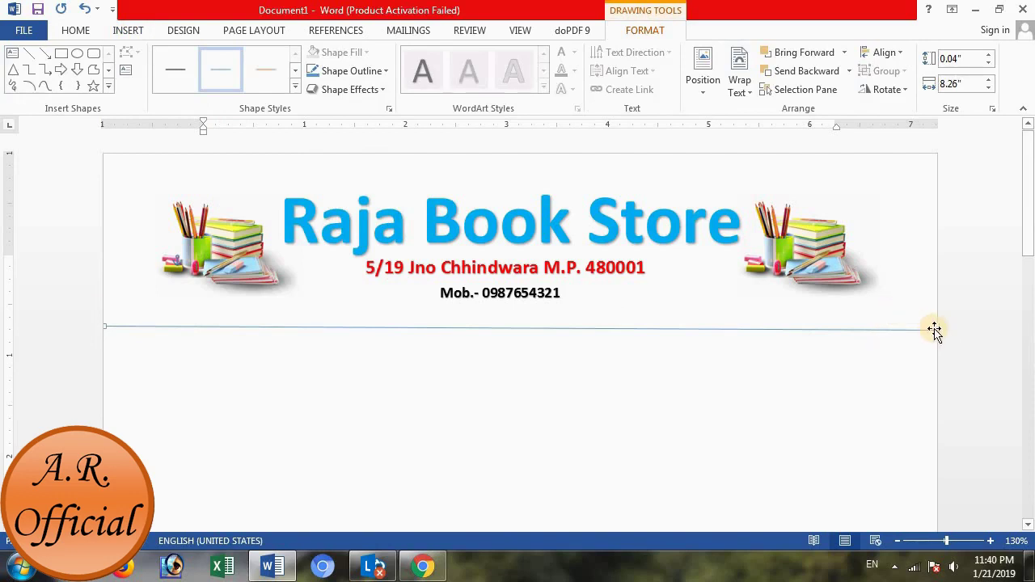
left_click_drag(936, 328, 939, 334)
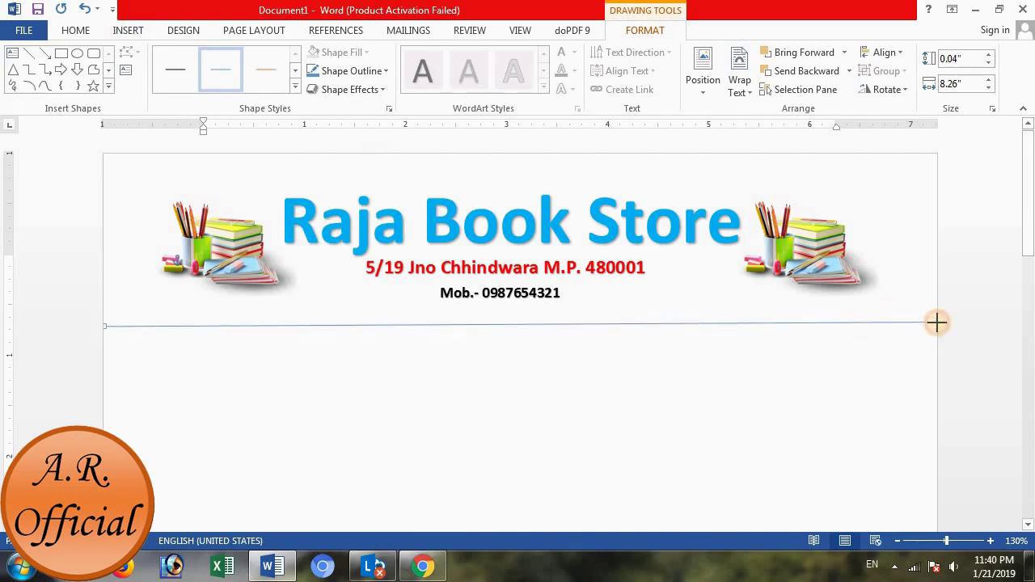
left_click_drag(938, 334, 939, 326)
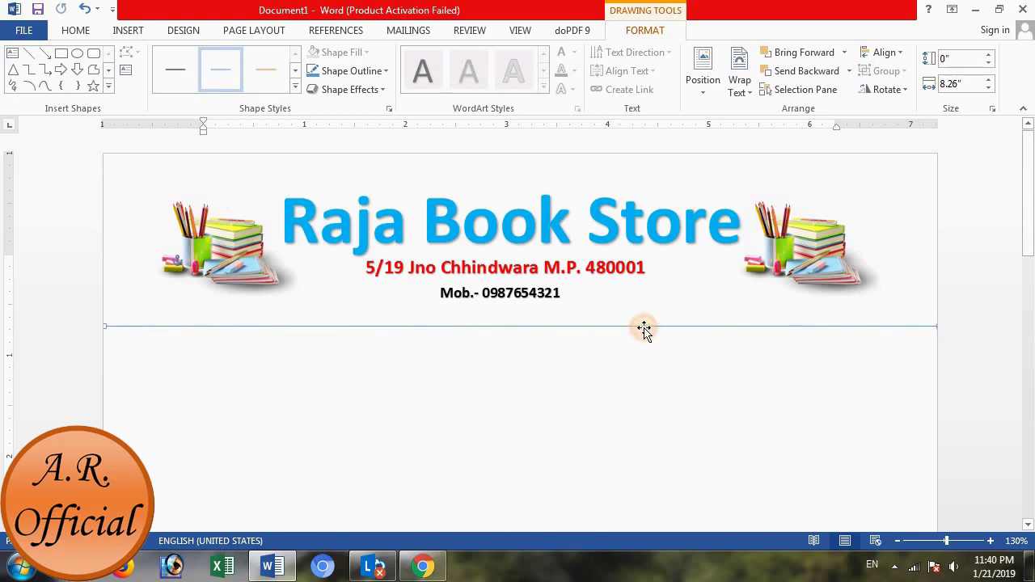
Style the line thick light blue and nudge it just below the phone number
left_click(296, 87)
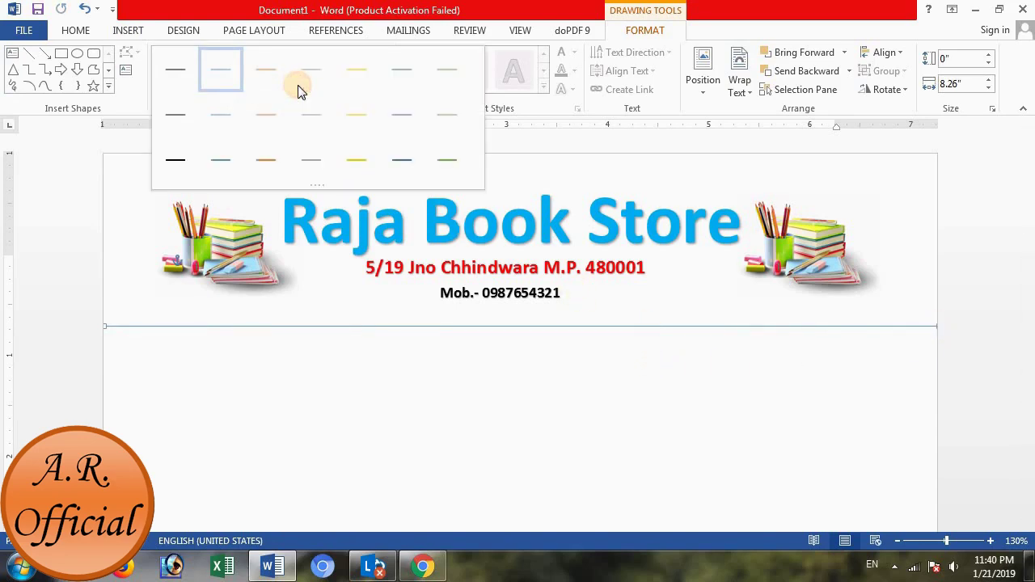
left_click(227, 159)
left_click(385, 71)
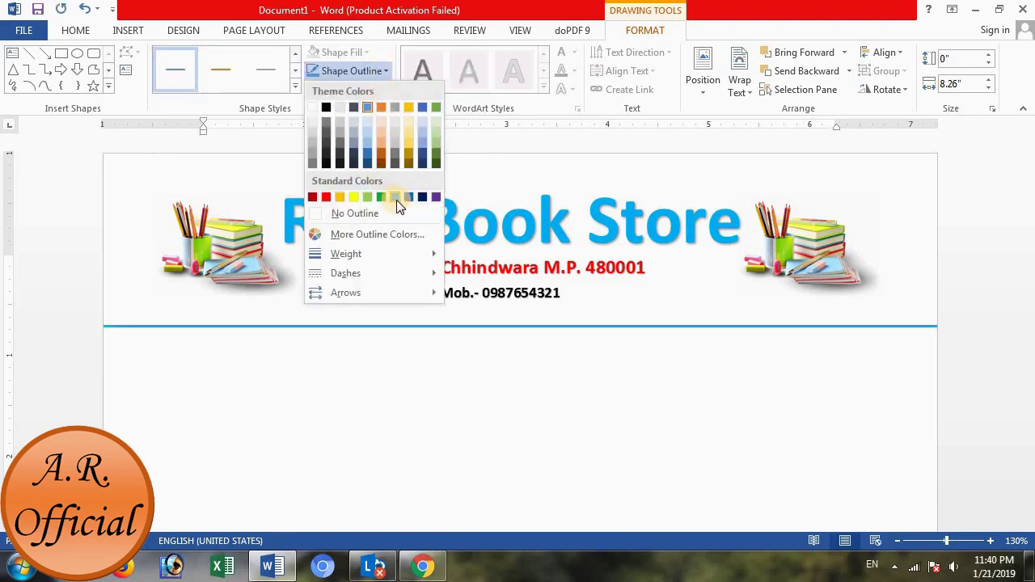
left_click(396, 200)
left_click(387, 71)
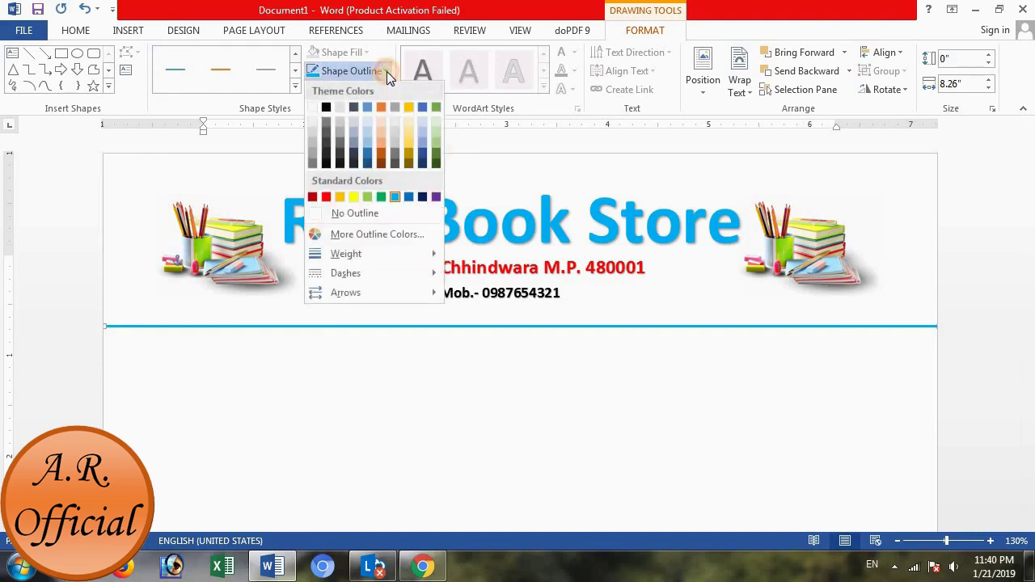
mouse_move(347, 254)
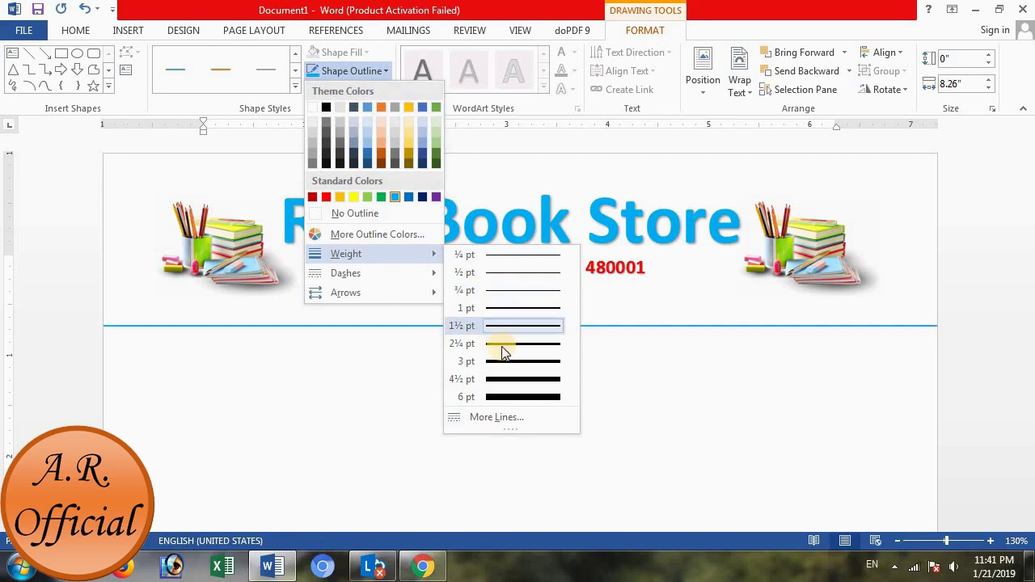
left_click(502, 380)
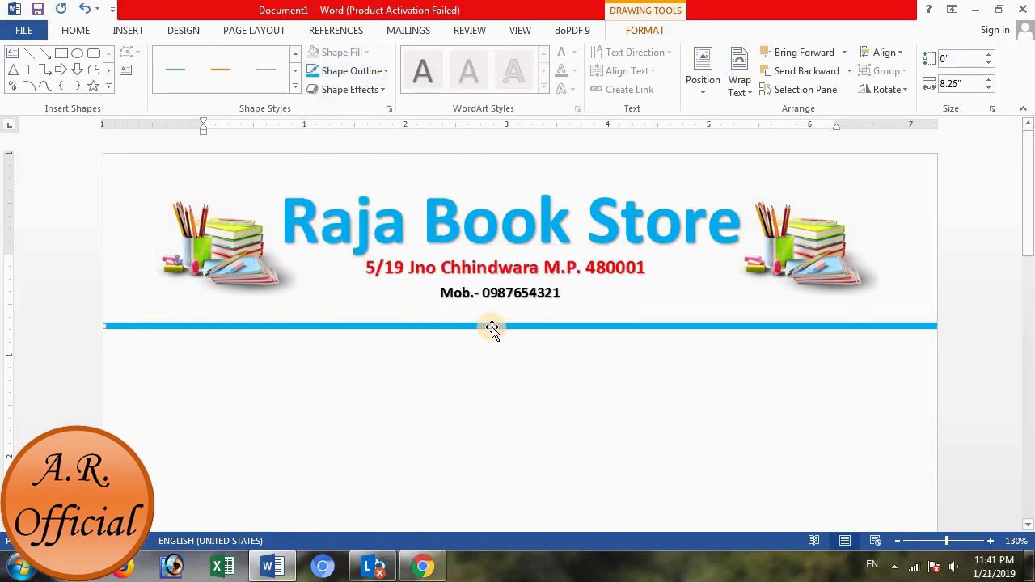
key("Up")
key("Up")
key("Up")
key("Up")
key("Down")
key("Down")
key("Down")
key("Down")
key("Down")
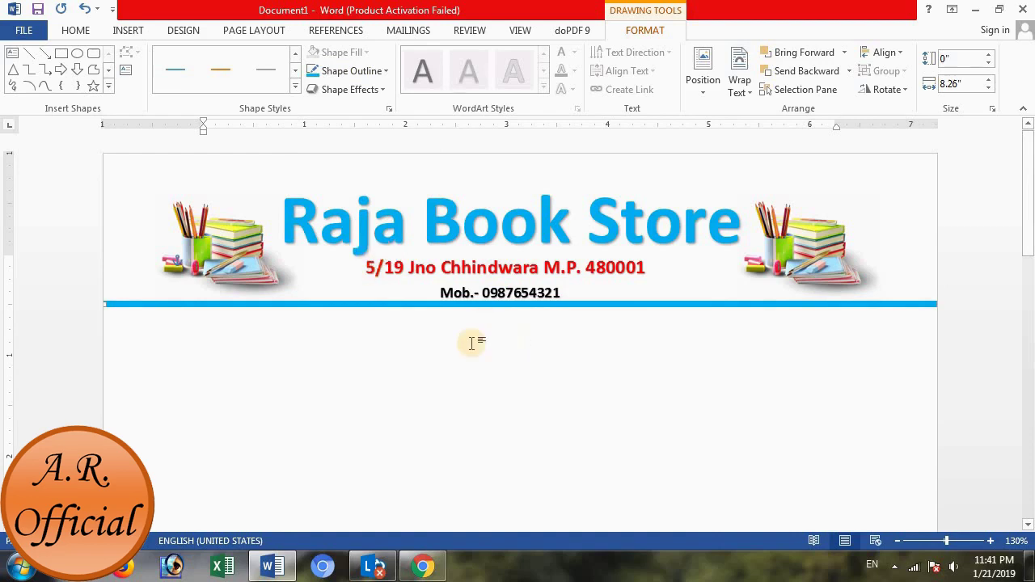
left_click(421, 343)
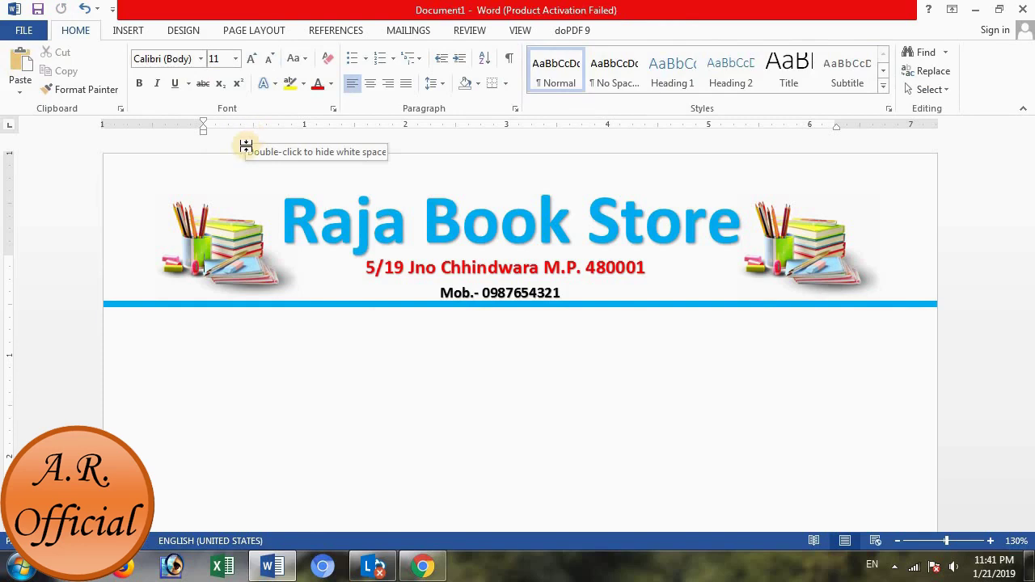
Insert a two-column, one-row table
left_click(127, 30)
left_click(114, 95)
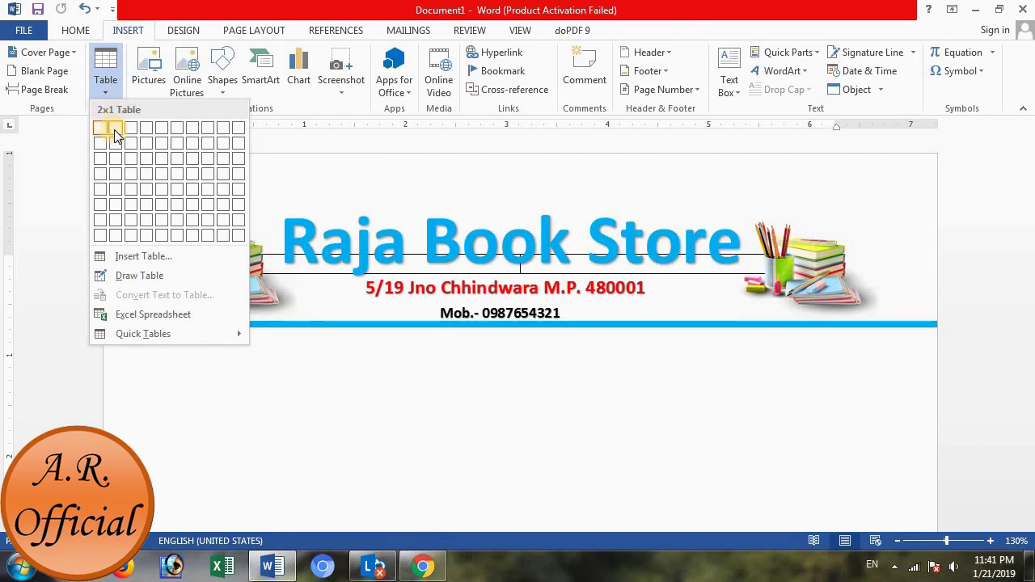
left_click(115, 130)
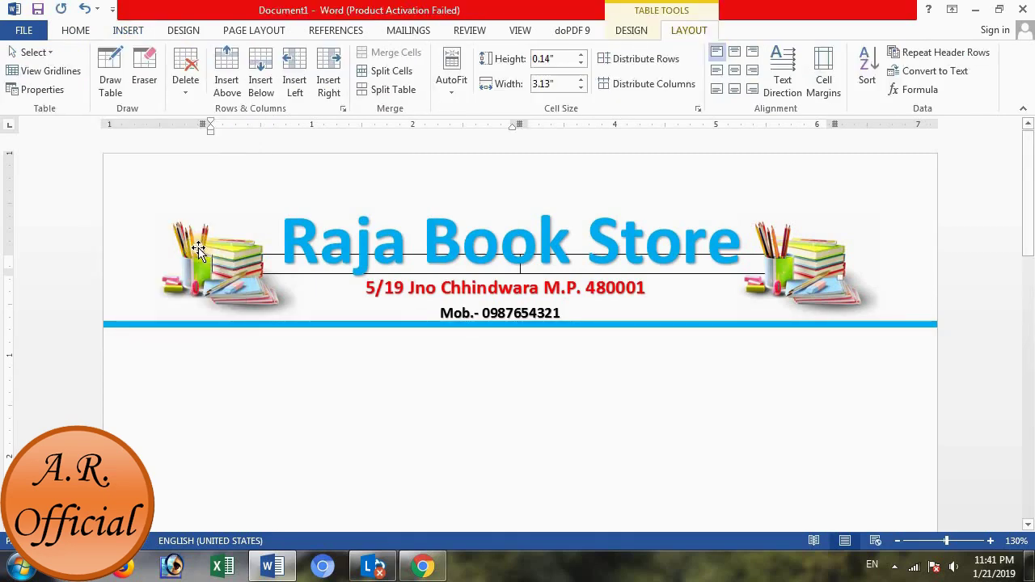
Move the table below the blue line and type 'S.No-.....' and 'Date-.....' in its cells
left_click_drag(198, 251, 197, 341)
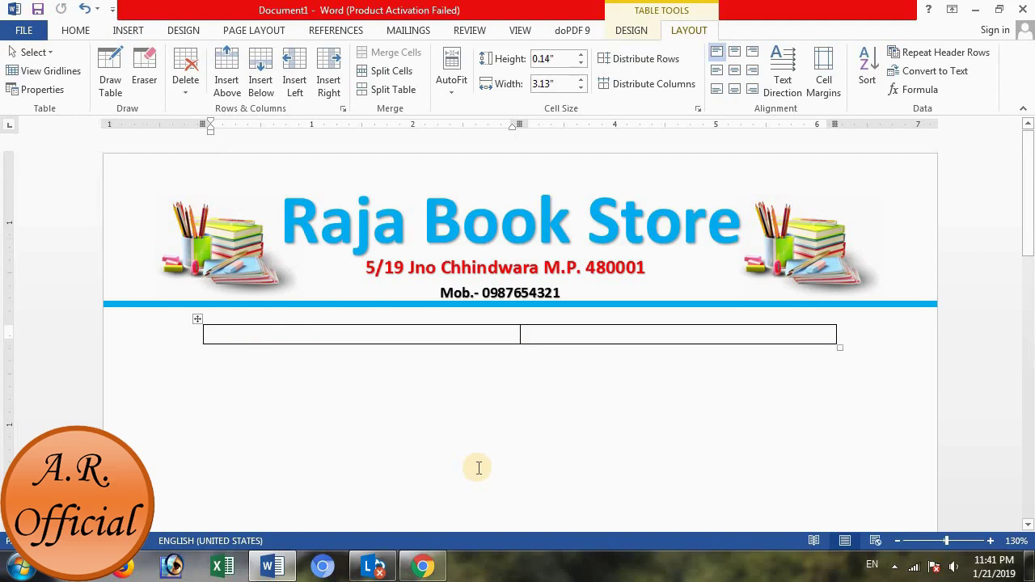
type("S")
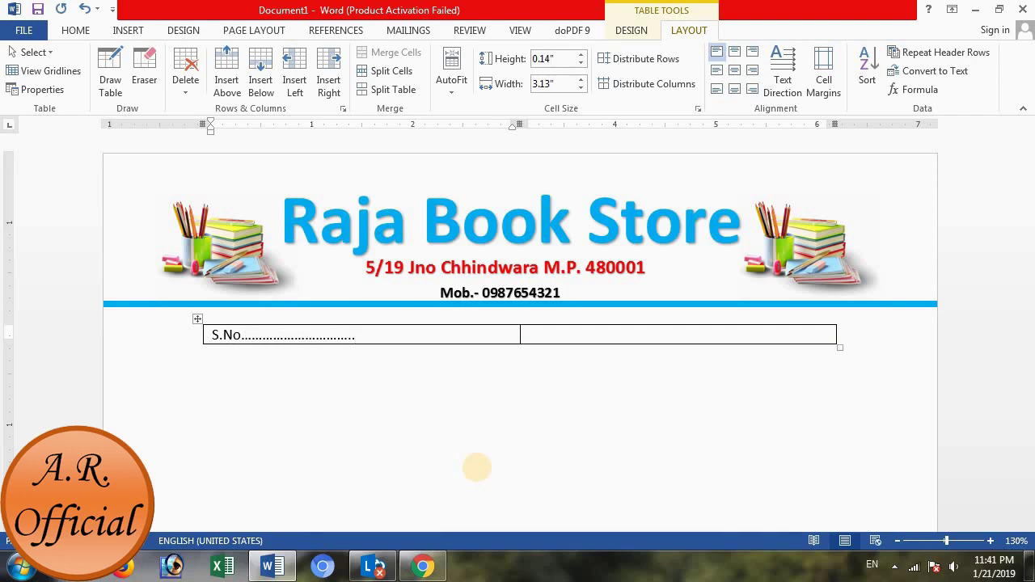
left_click(583, 332)
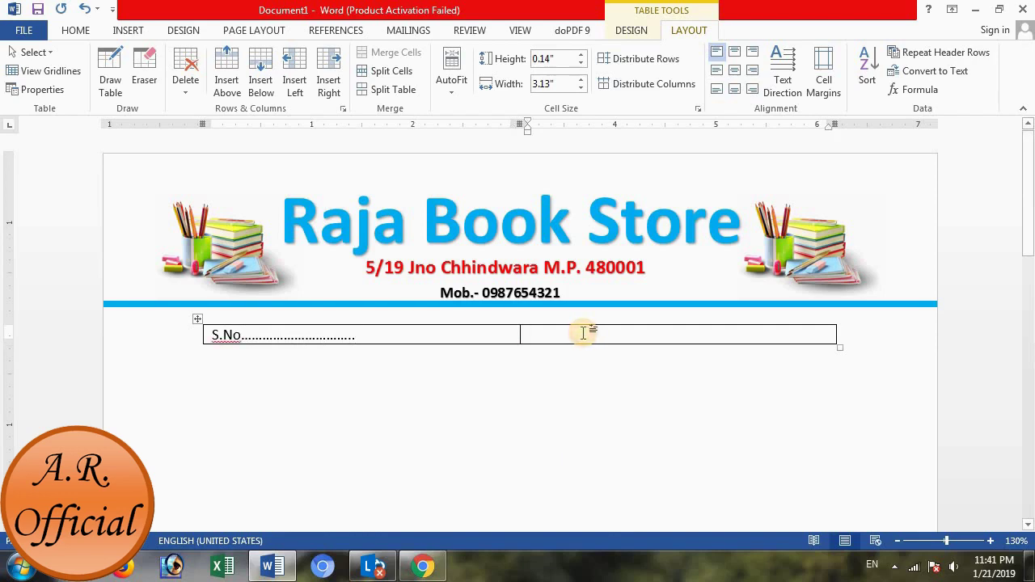
type("Date-...........................")
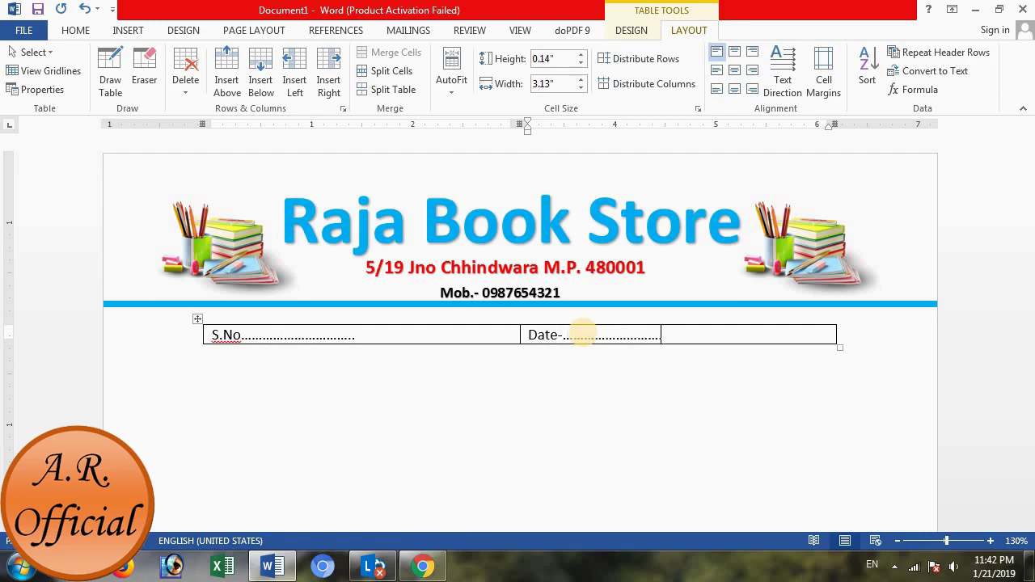
left_click(242, 336)
type("-")
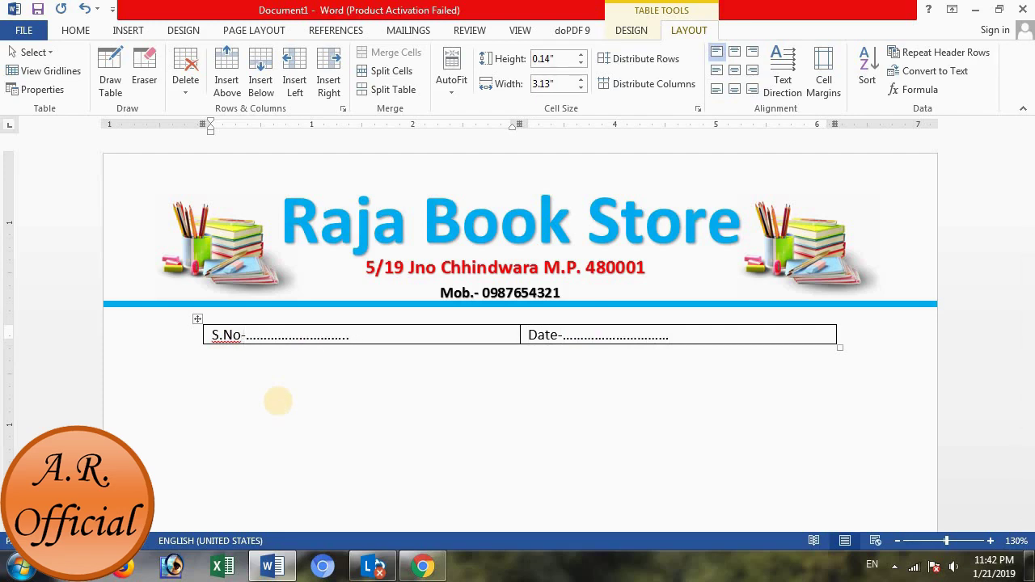
left_click(545, 337)
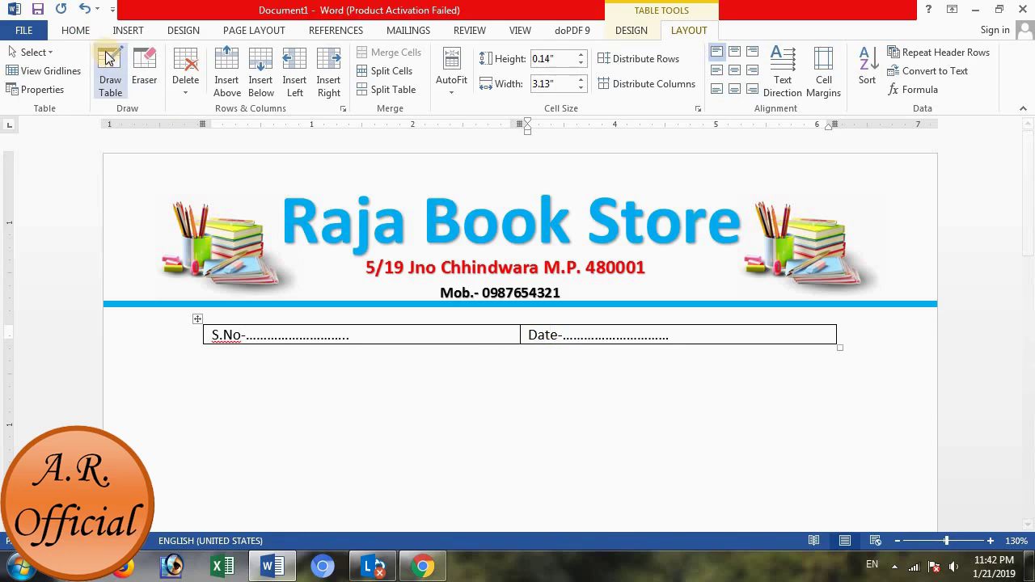
Right-align the Date text in its cell and widen the table on both sides
left_click(76, 30)
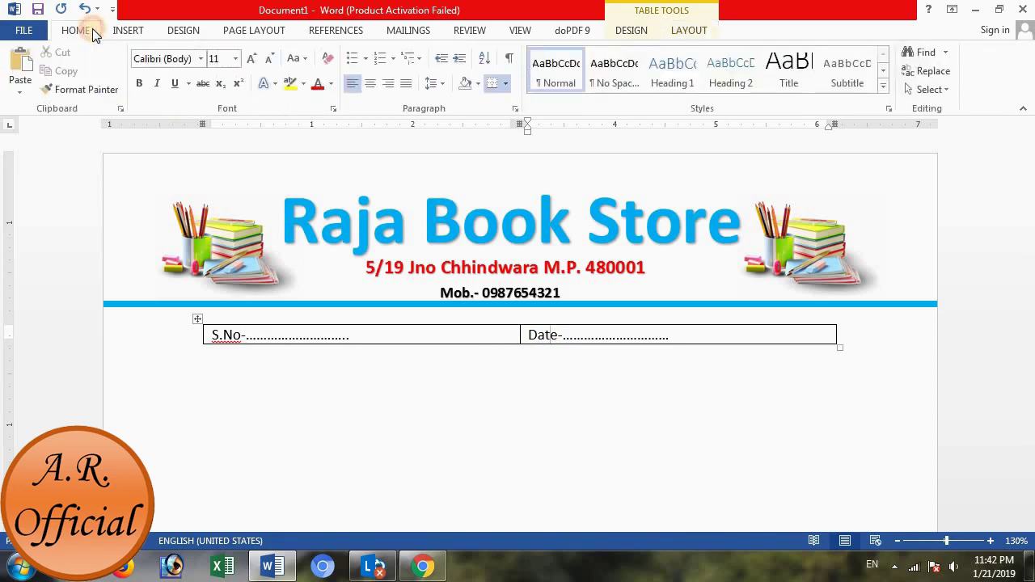
left_click(392, 82)
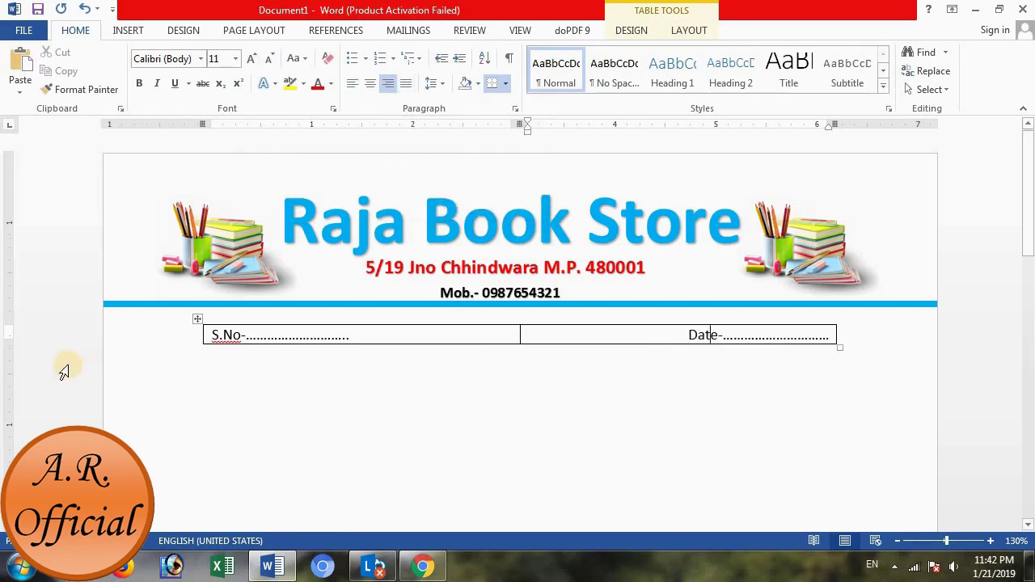
left_click_drag(201, 335, 177, 334)
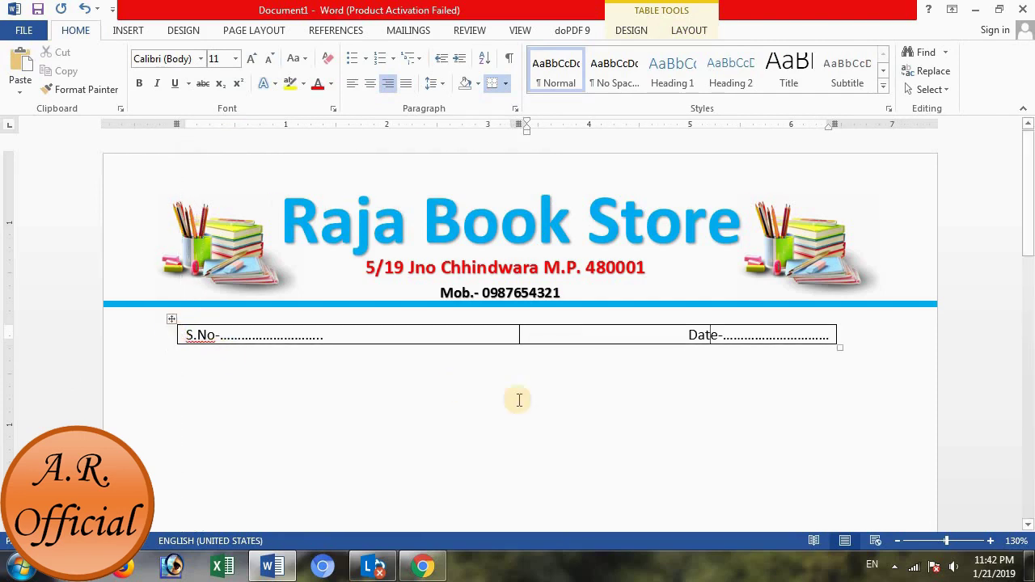
left_click_drag(836, 335, 853, 336)
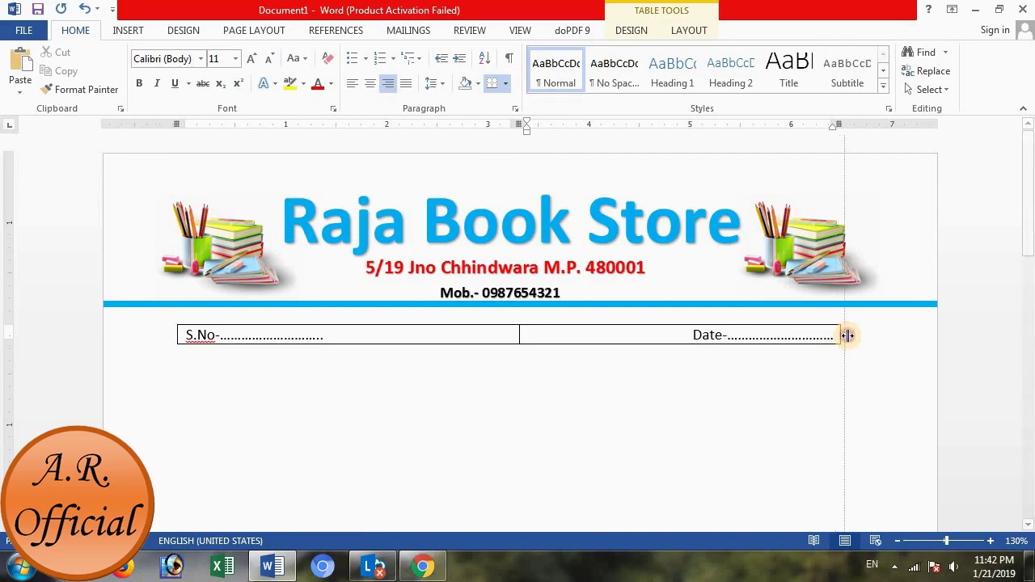
left_click(834, 446)
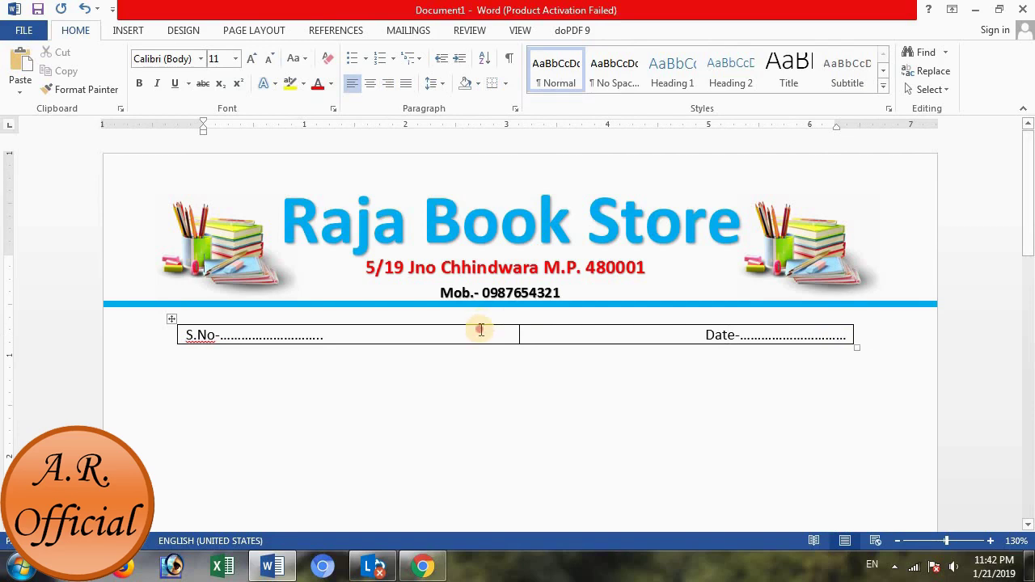
Move the table up directly under the blue line and extend its left edge slightly
left_click(480, 330)
mouse_move(168, 317)
left_mouse_down()
mouse_move(173, 289)
mouse_move(173, 303)
left_mouse_up()
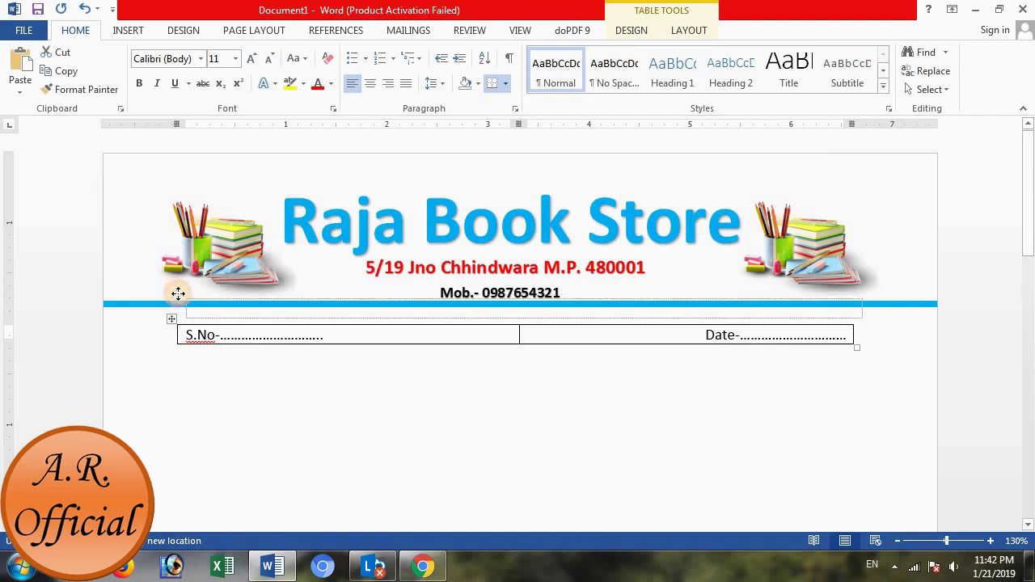
left_click_drag(173, 303, 173, 303)
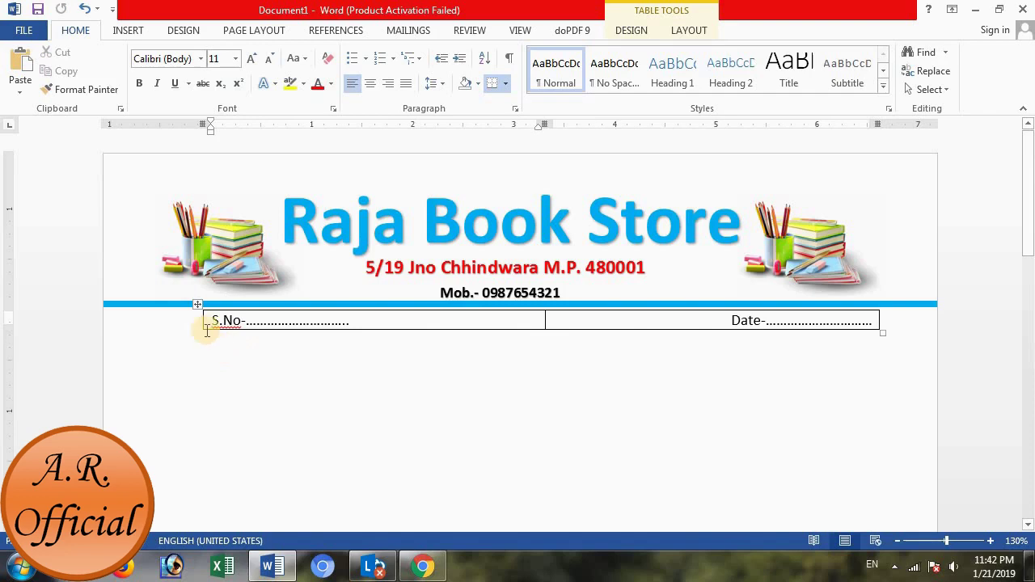
left_click_drag(203, 320, 191, 321)
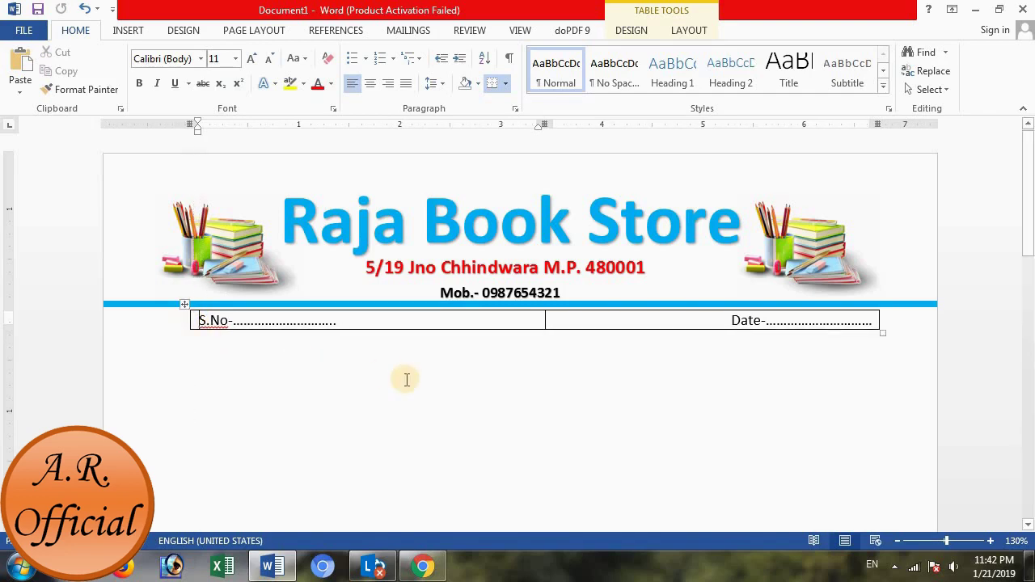
left_click(451, 382)
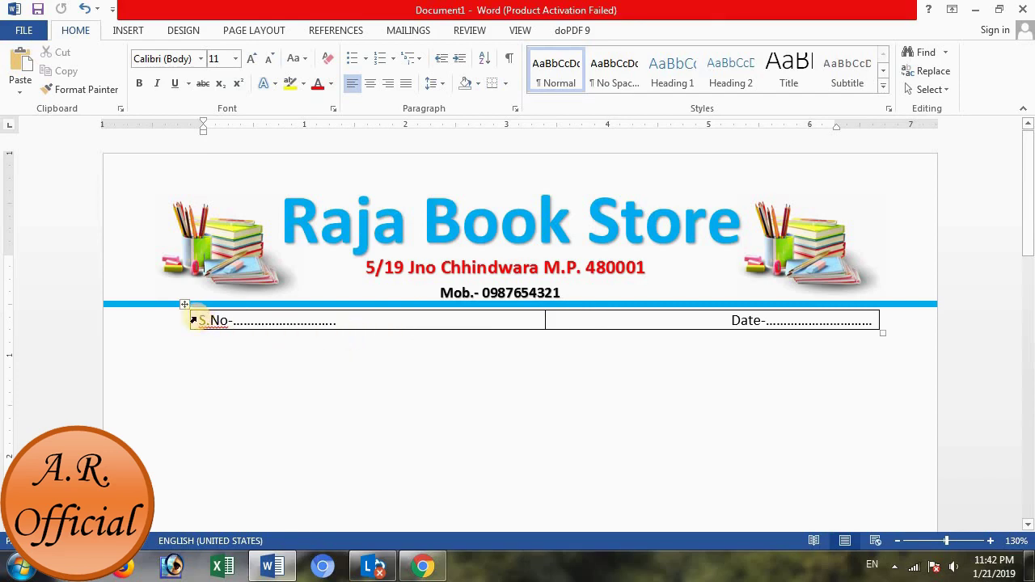
mouse_move(195, 321)
left_mouse_down()
mouse_move(558, 310)
mouse_move(744, 319)
left_mouse_up()
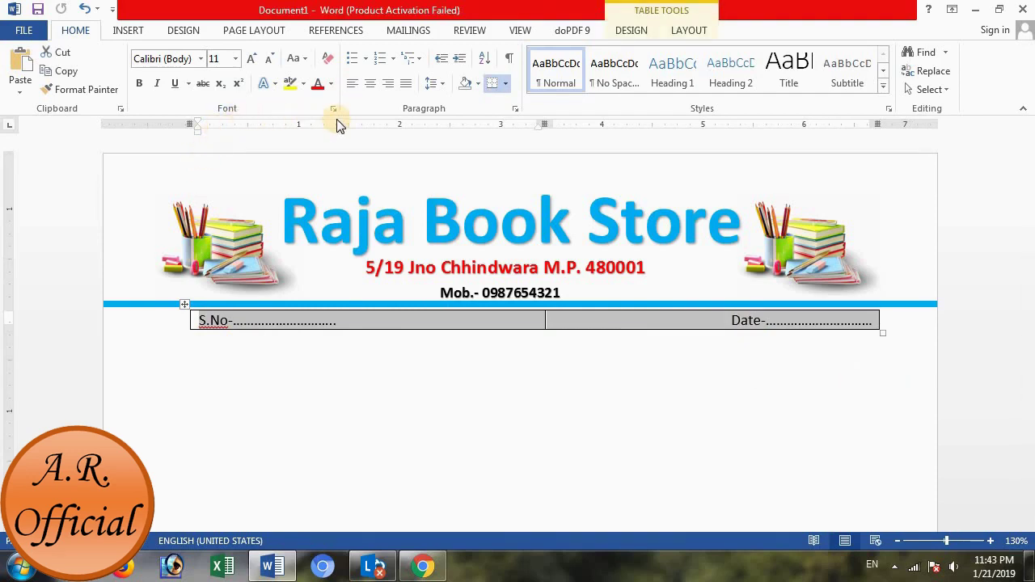
left_click(508, 86)
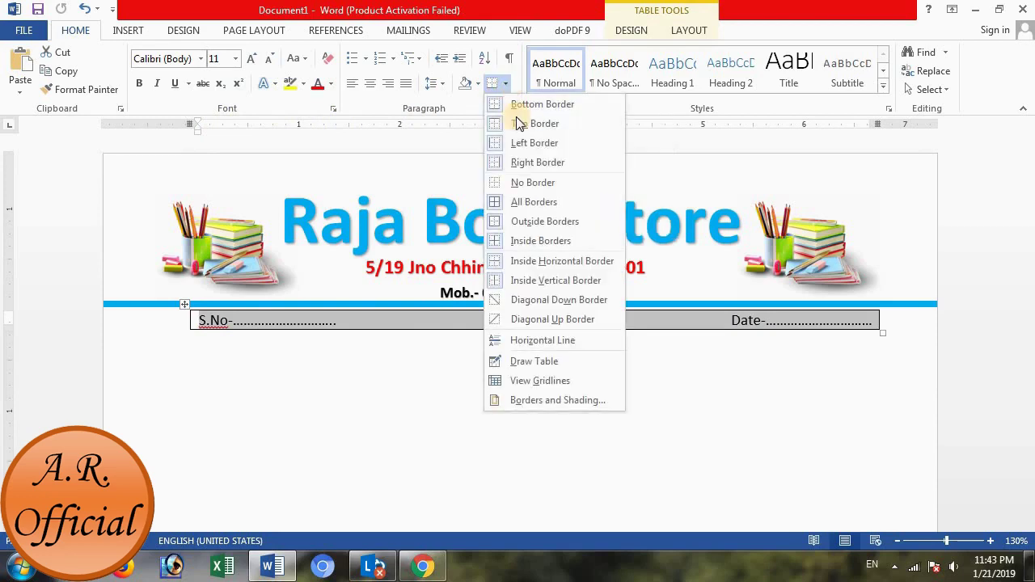
left_click(537, 183)
left_click(672, 421)
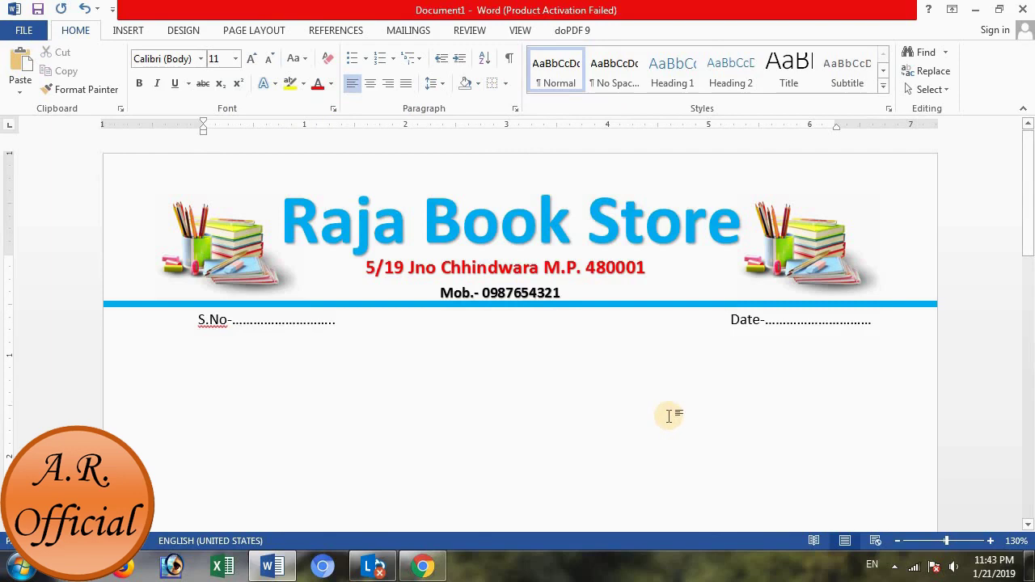
scroll(448, 367, "down", 1)
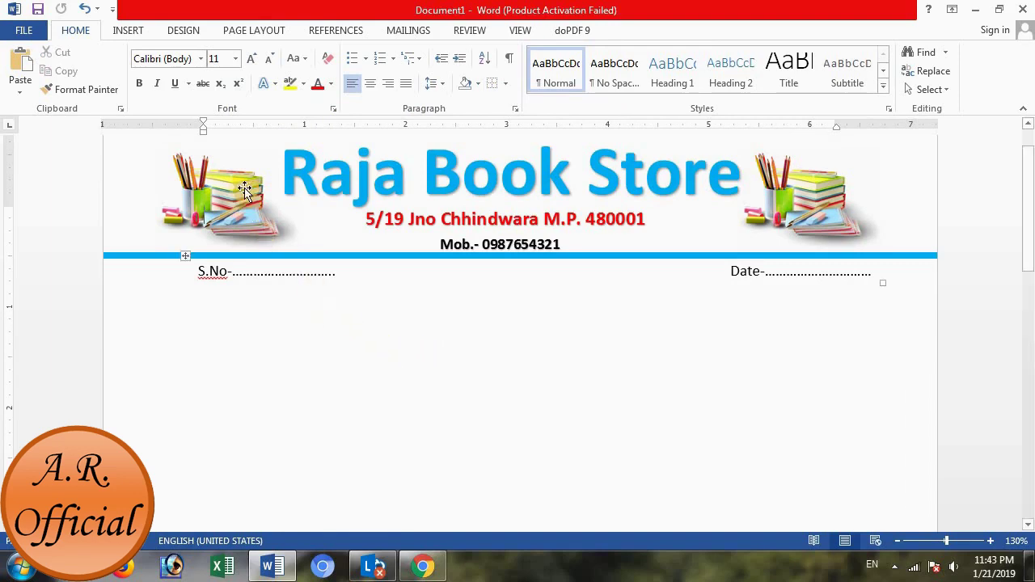
Set up a custom picture watermark using the Stationery-Item_Shopping-Lok image from a file
left_click(191, 31)
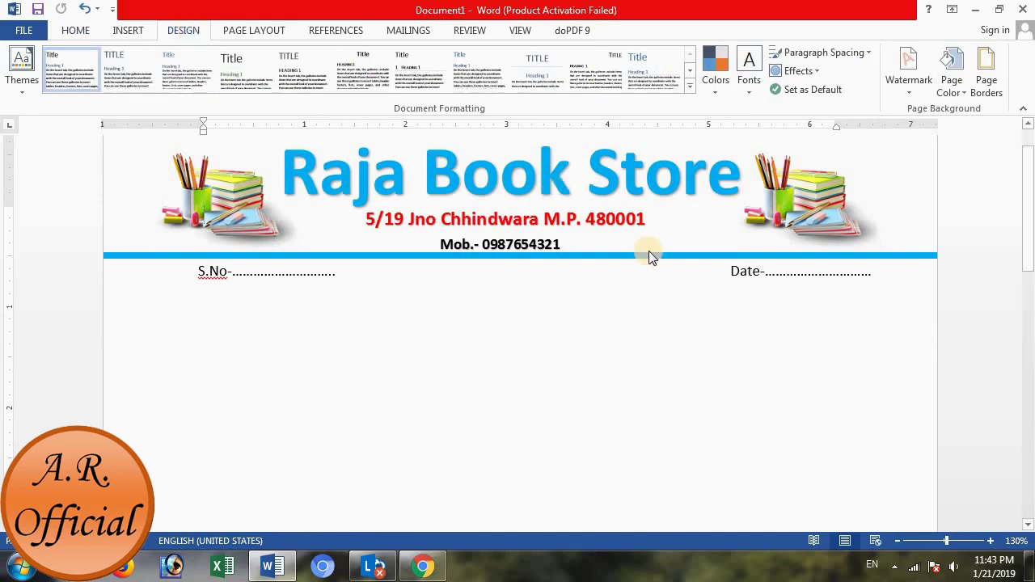
left_click(909, 81)
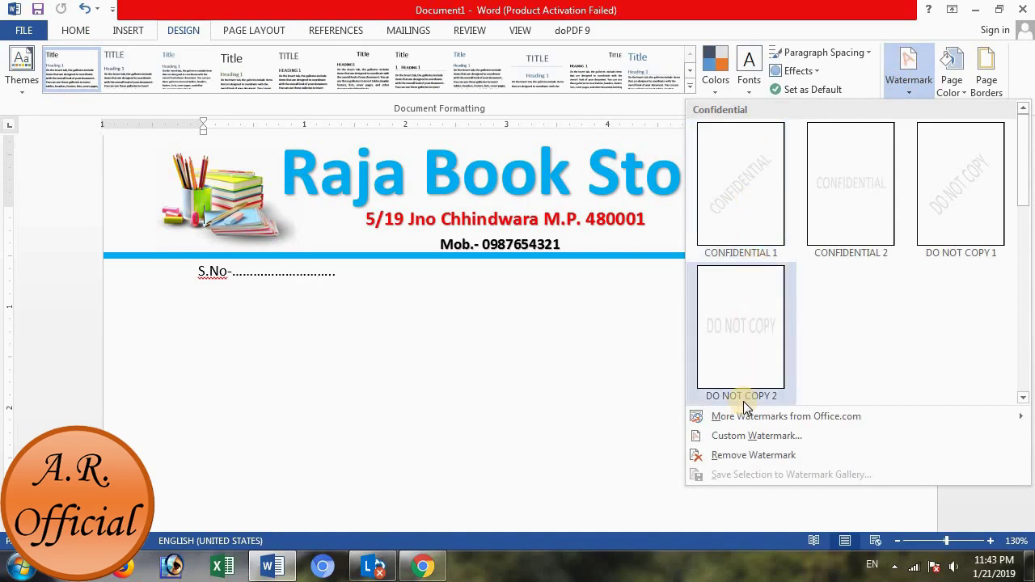
left_click(742, 437)
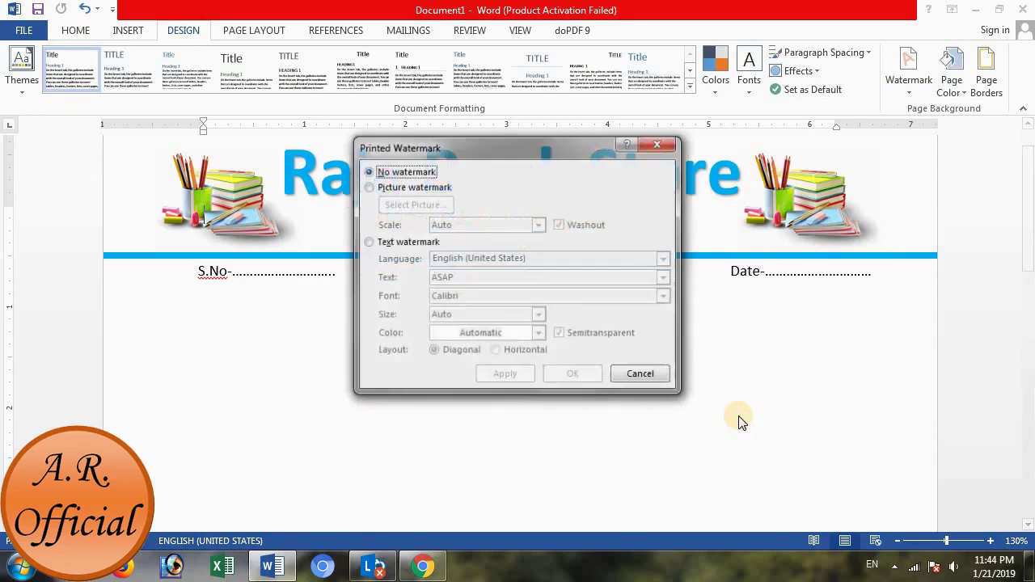
left_click(396, 186)
left_click(441, 211)
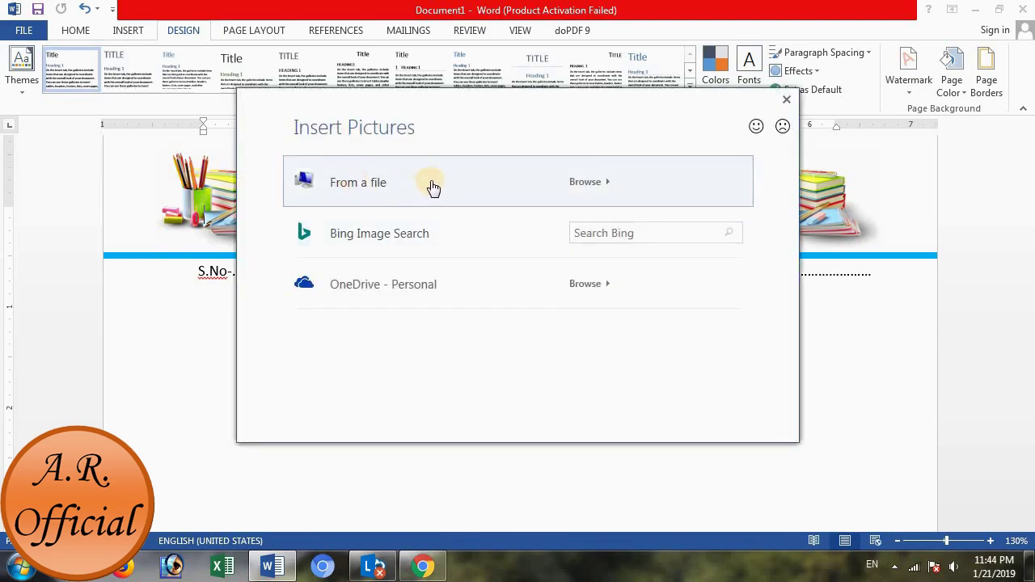
left_click(435, 187)
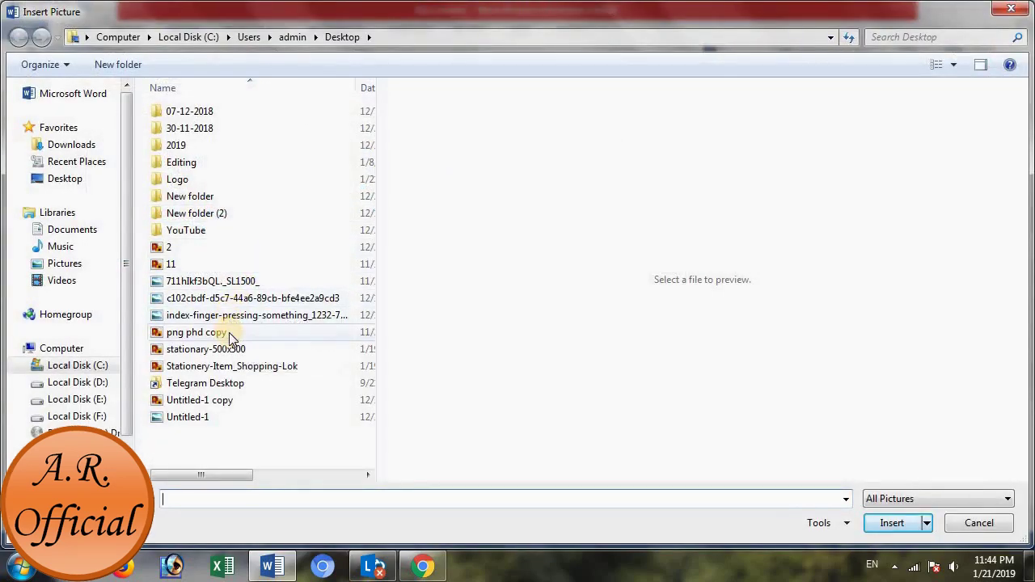
left_click(234, 366)
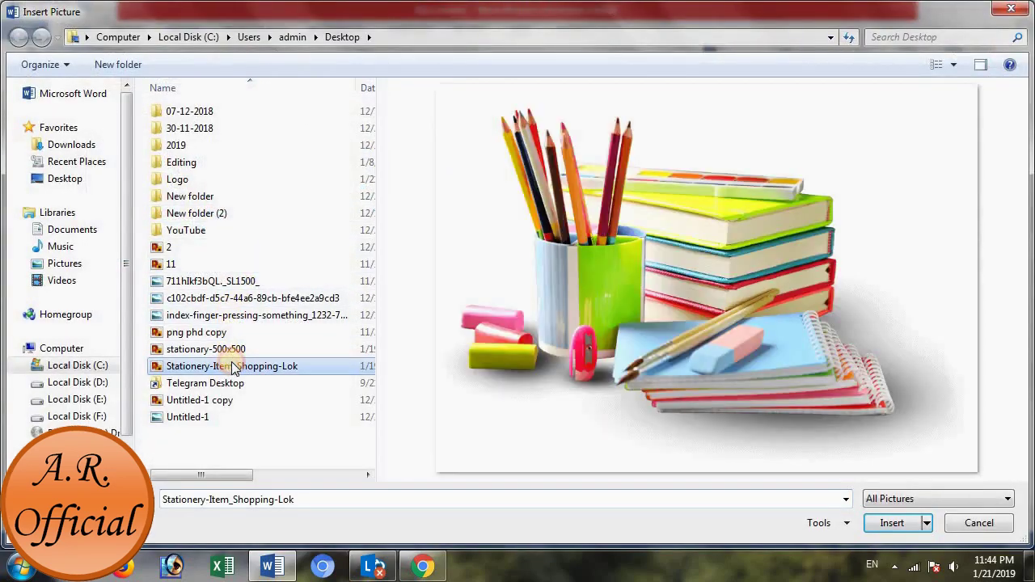
left_click(893, 523)
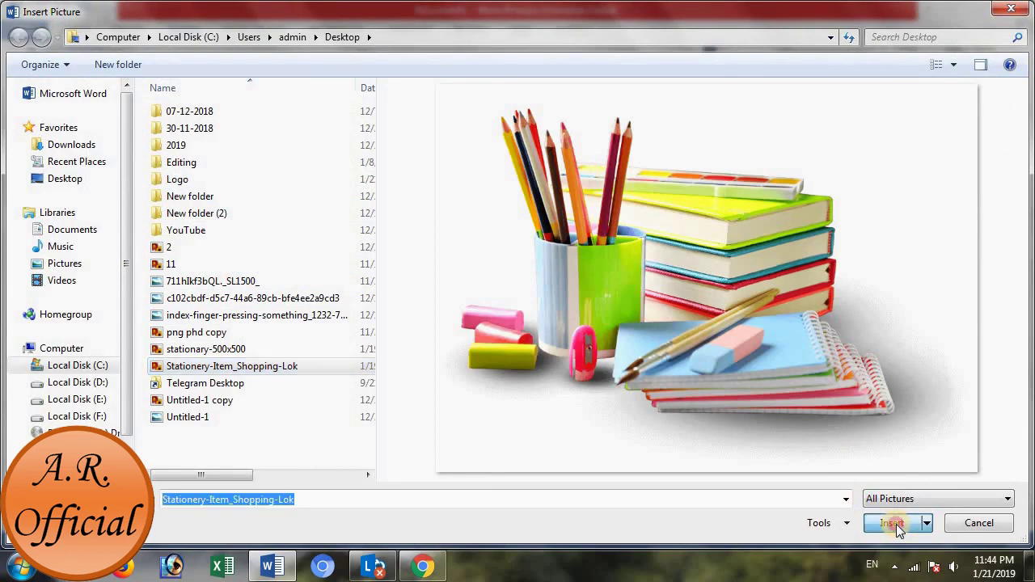
Apply the washed-out stationery watermark and scroll through the page to check it
left_click(495, 374)
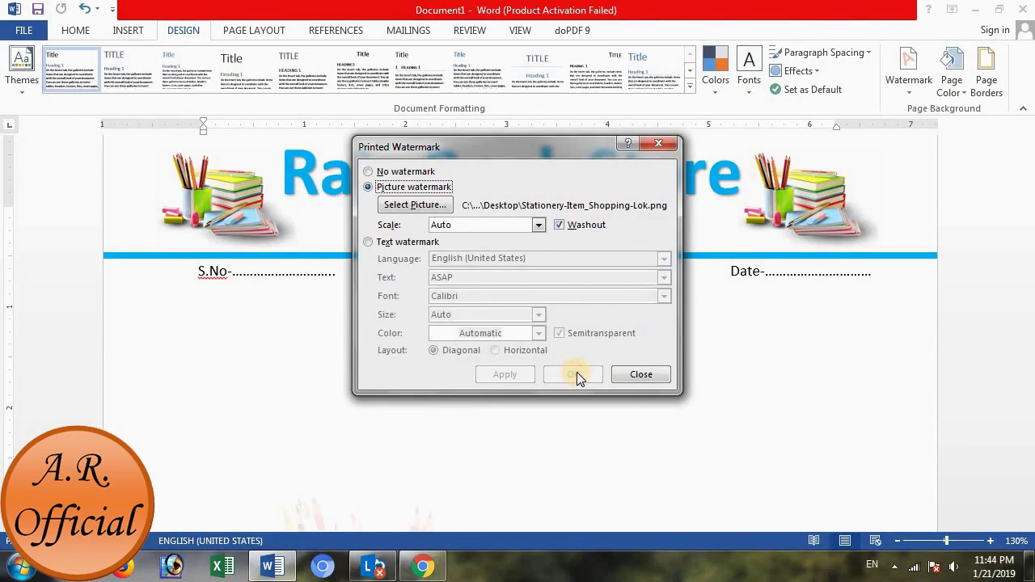
left_click(653, 374)
scroll(650, 376, "down", 3)
scroll(651, 379, "down", 3)
scroll(650, 378, "down", 3)
scroll(652, 381, "down", 3)
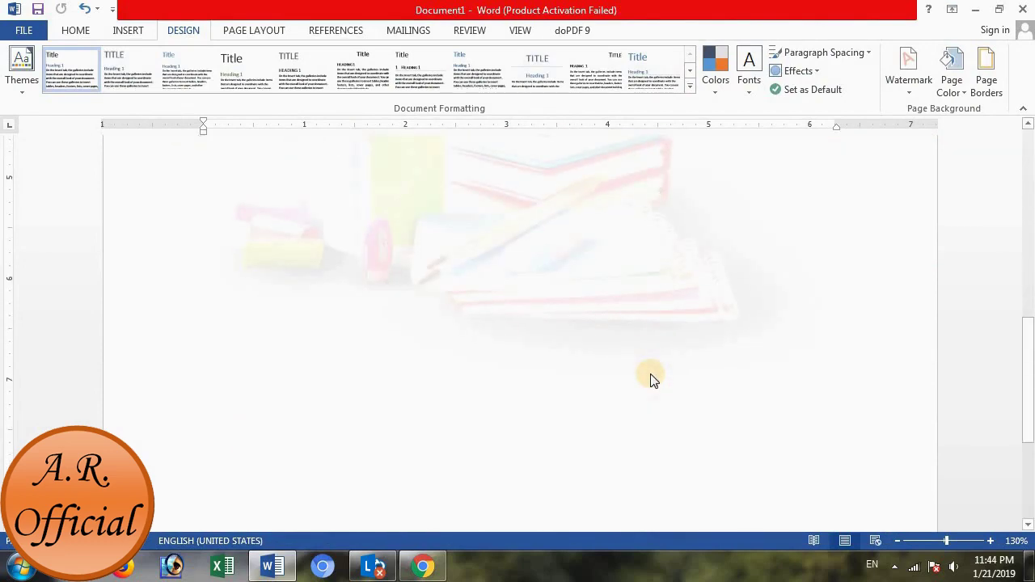
scroll(652, 380, "down", 1)
scroll(650, 372, "down", 2)
scroll(651, 372, "down", 2)
scroll(652, 377, "up", 5)
scroll(654, 376, "up", 3)
scroll(652, 372, "up", 3)
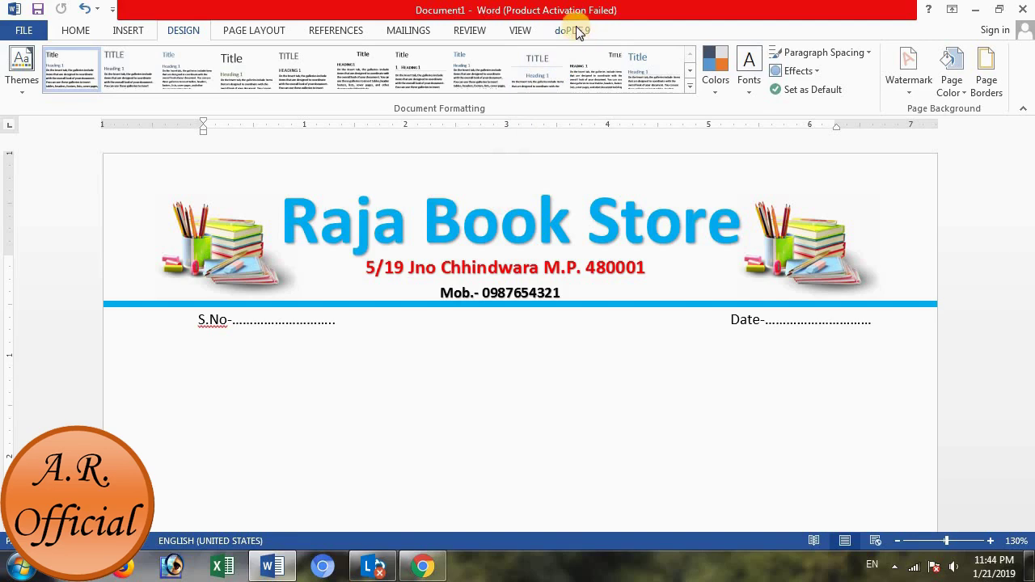
Save the letterhead through doPDF 9 as Letter Head.pdf on the Desktop
left_click(576, 31)
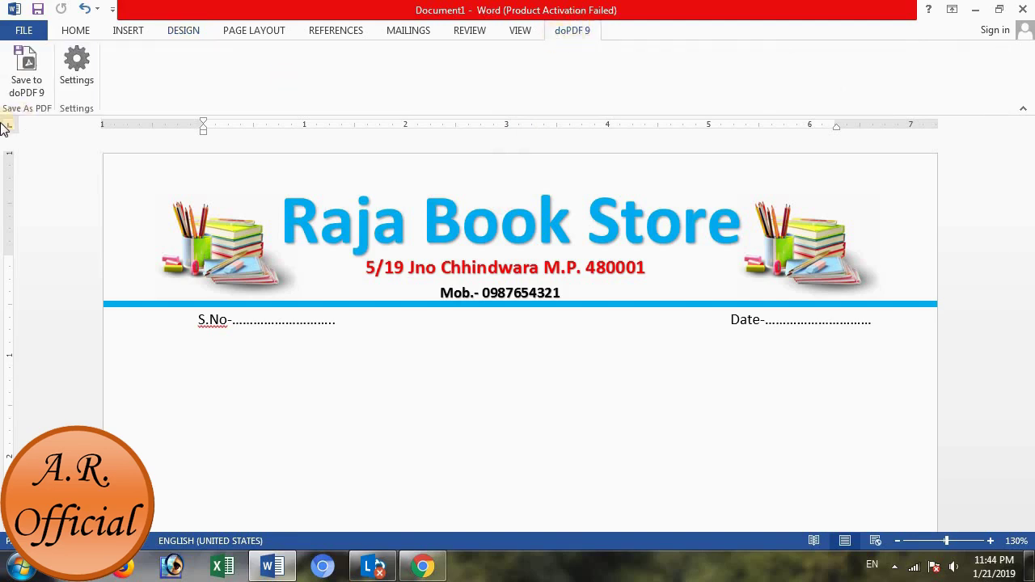
left_click(24, 77)
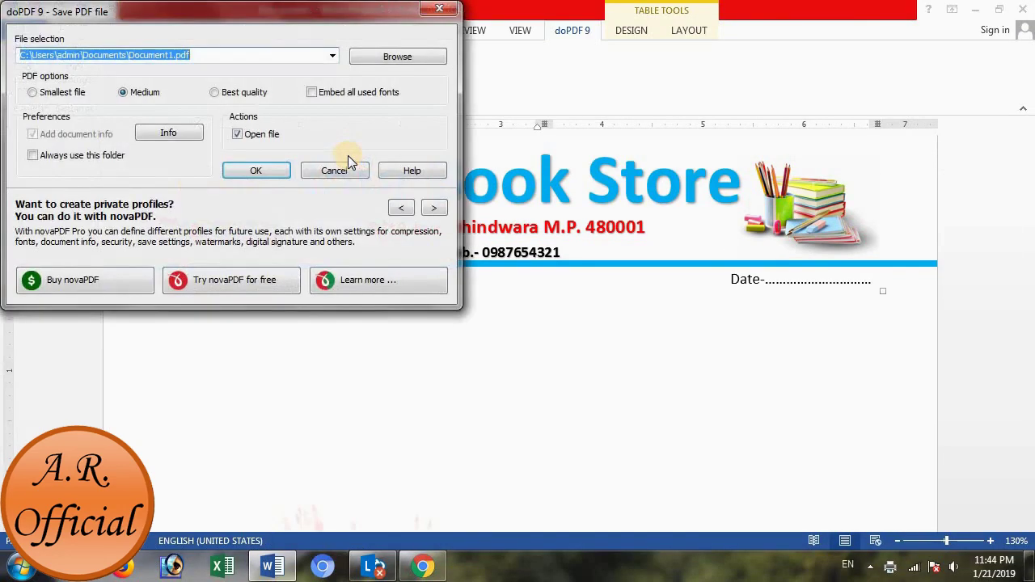
left_click(384, 56)
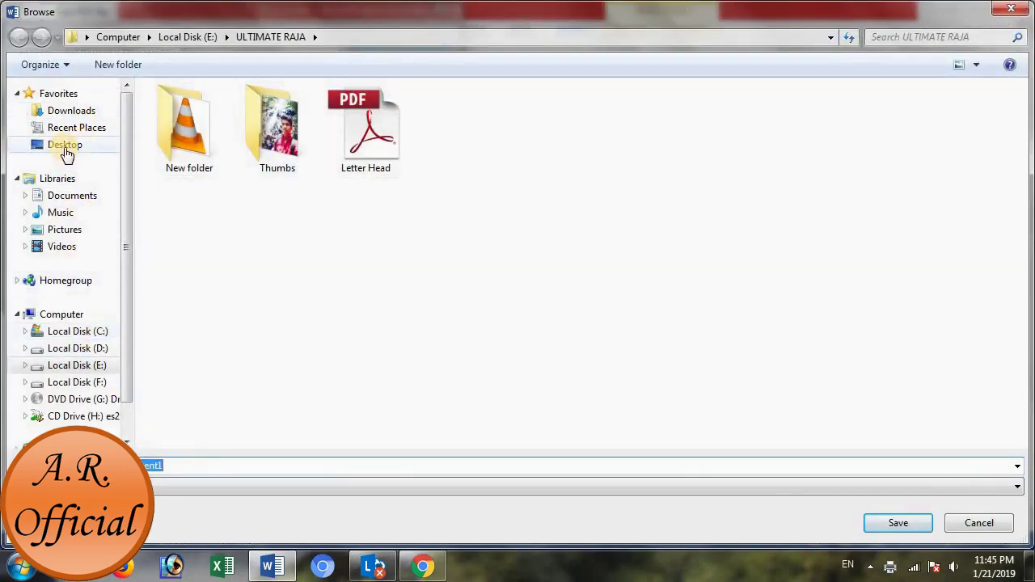
left_click(65, 145)
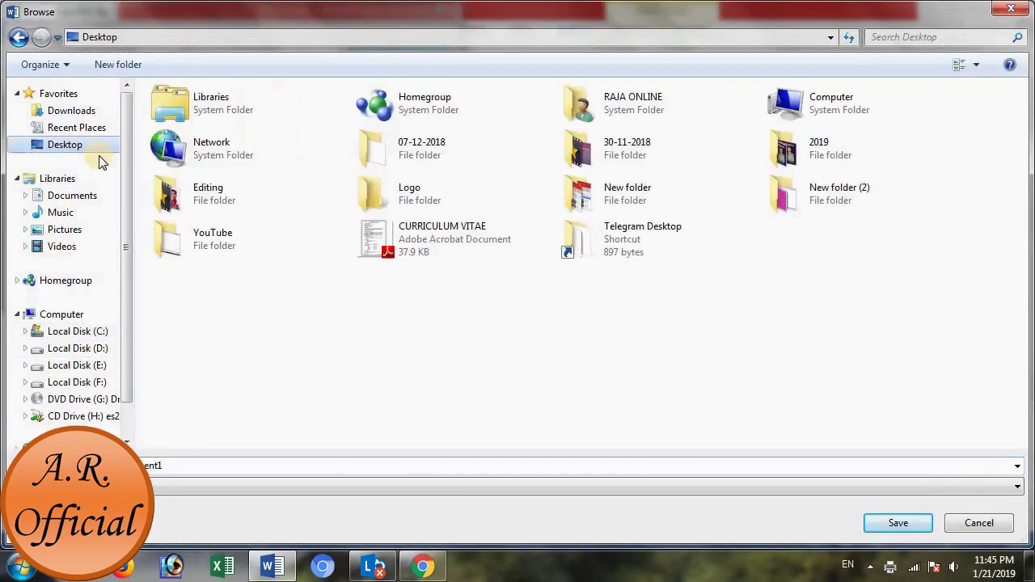
key("BackSpace")
left_click(200, 462)
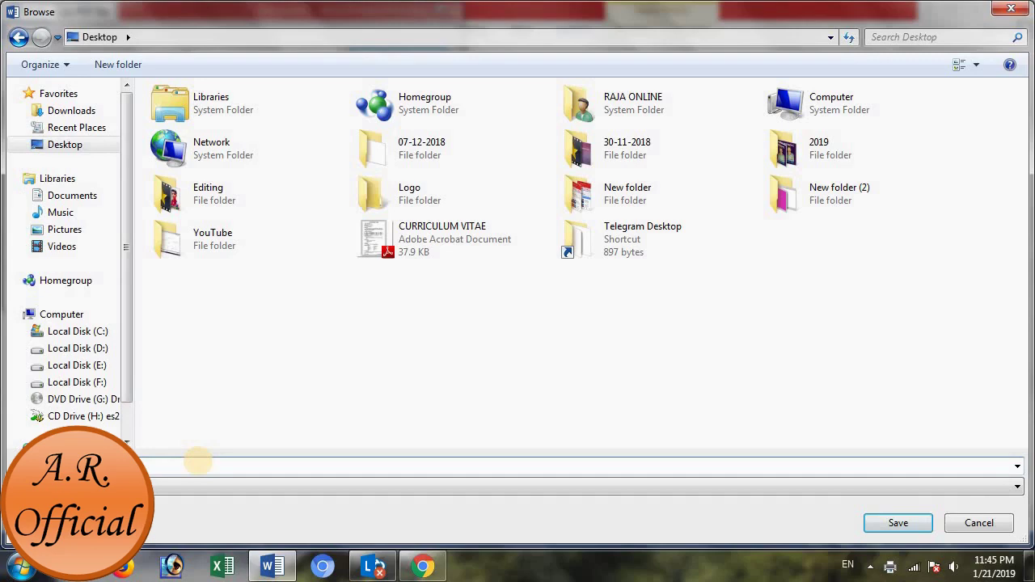
type("Head")
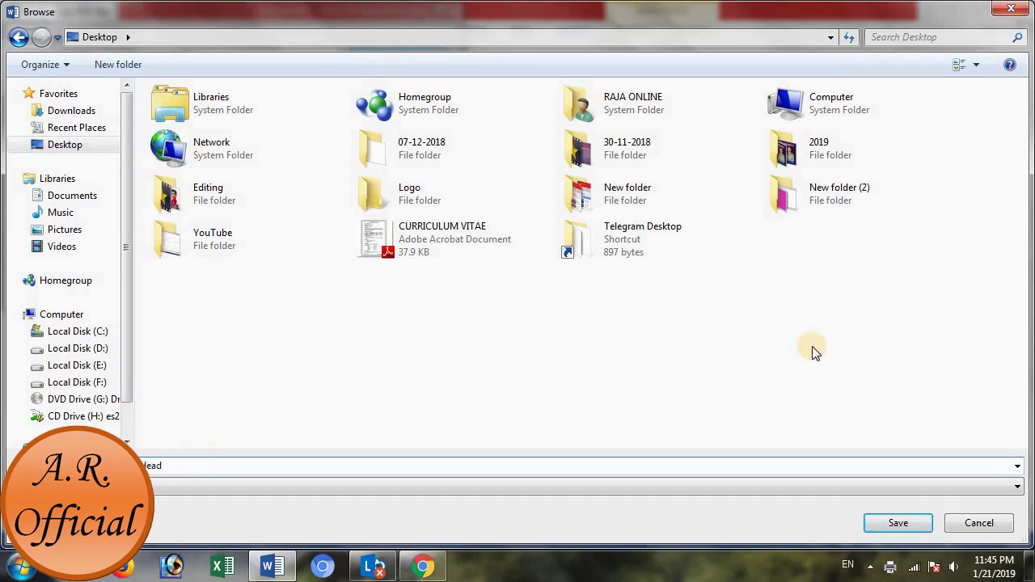
left_click(894, 525)
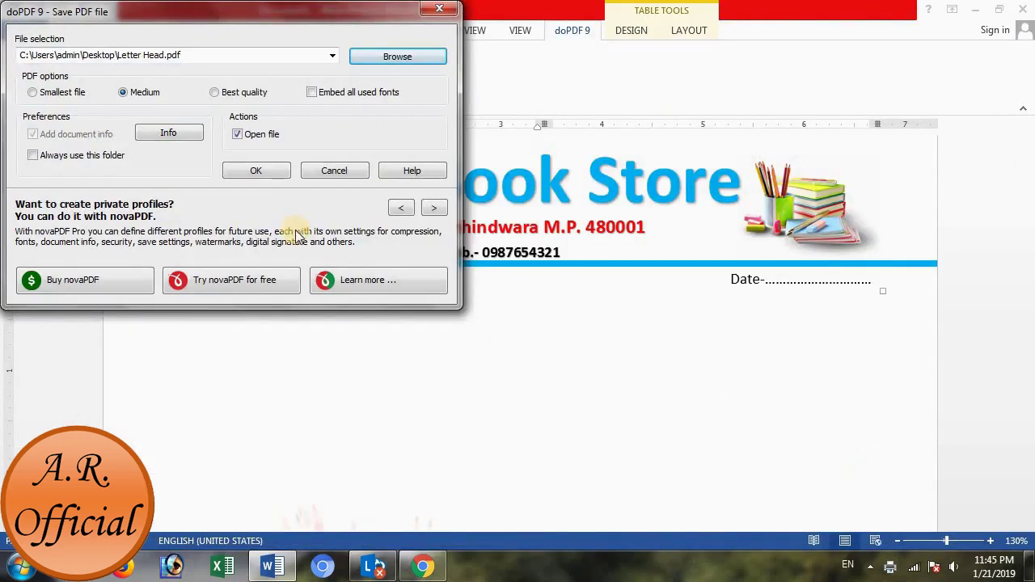
left_click(255, 171)
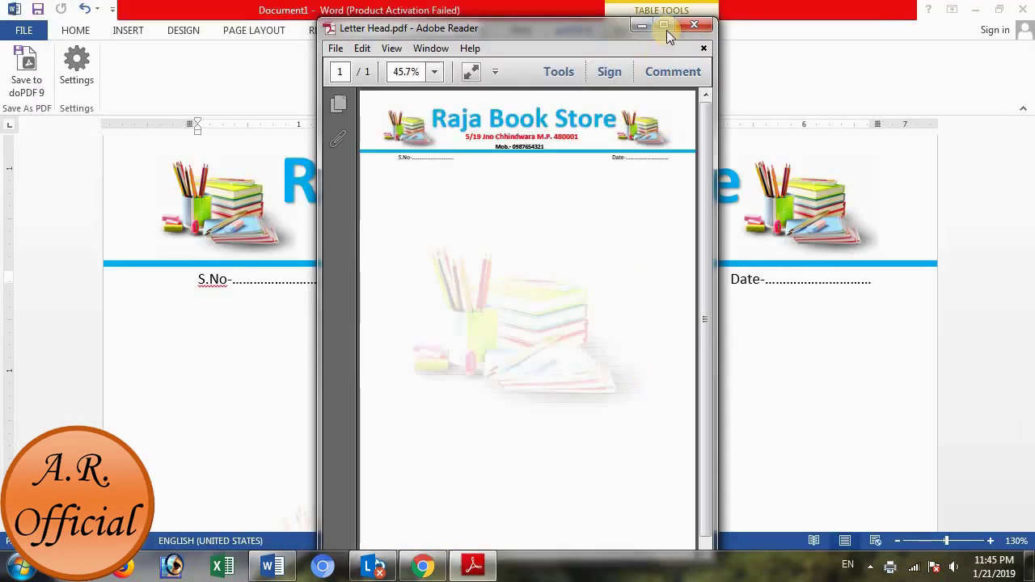
Maximize the Adobe Reader window and scroll through the Letter Head page
left_click(664, 26)
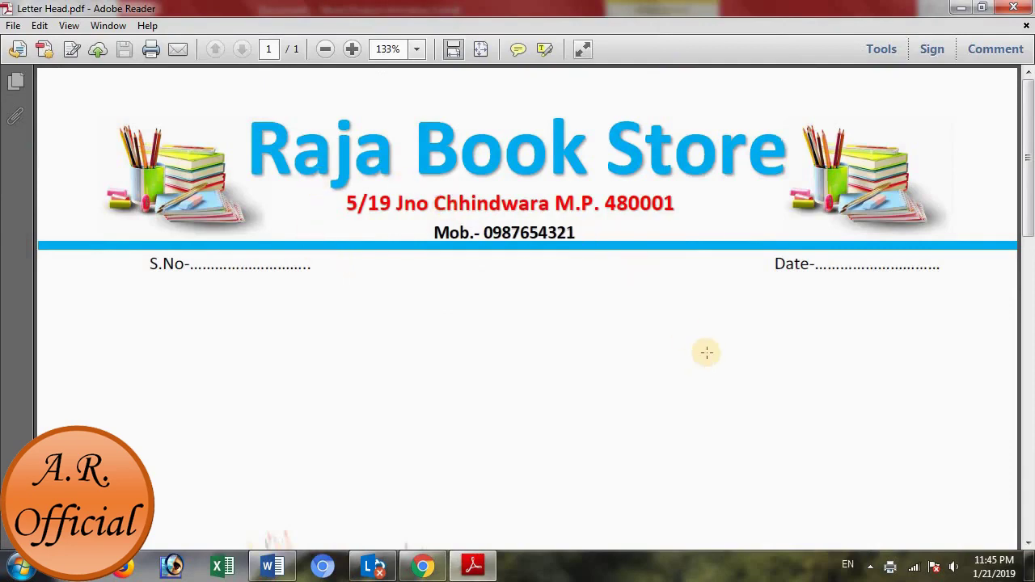
scroll(704, 351, "down", 8)
scroll(707, 352, "down", 3)
scroll(706, 353, "down", 5)
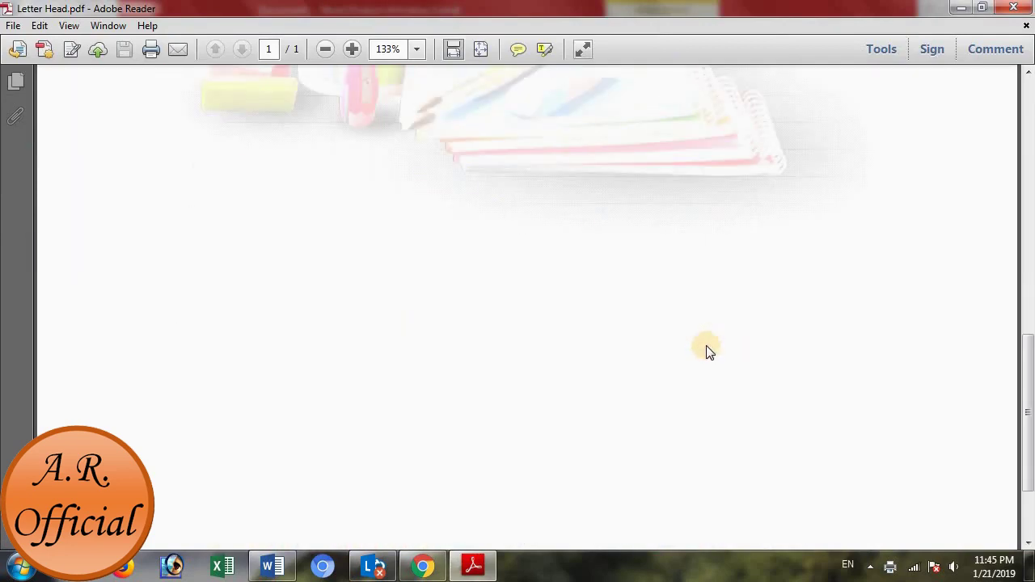
scroll(687, 351, "down", 4)
scroll(682, 350, "up", 5)
scroll(681, 349, "up", 4)
scroll(681, 349, "up", 2)
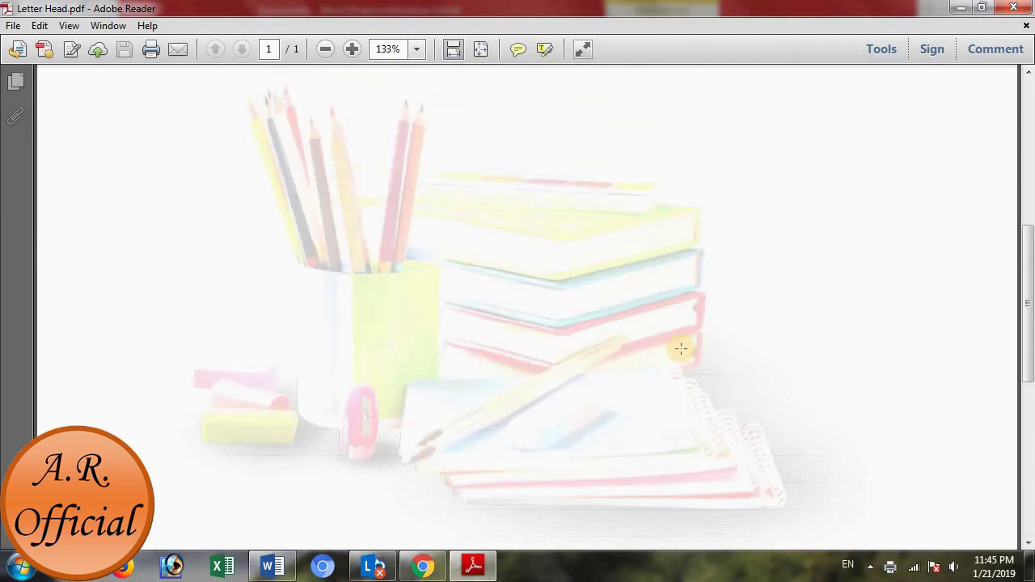
scroll(682, 350, "up", 4)
scroll(682, 350, "up", 8)
scroll(684, 354, "up", 2)
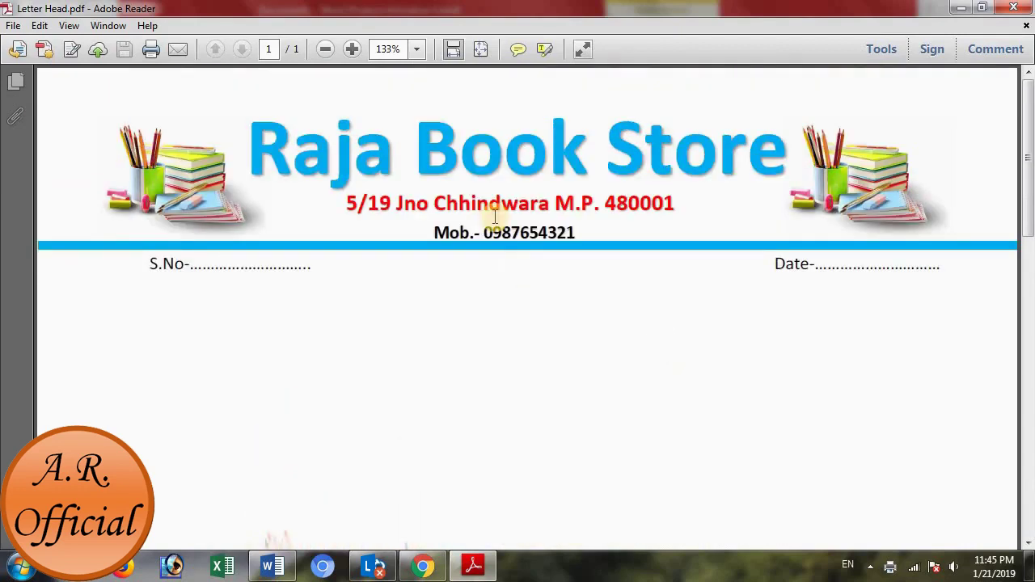
Set the PDF zoom to 100% and then to 75%
left_click(419, 52)
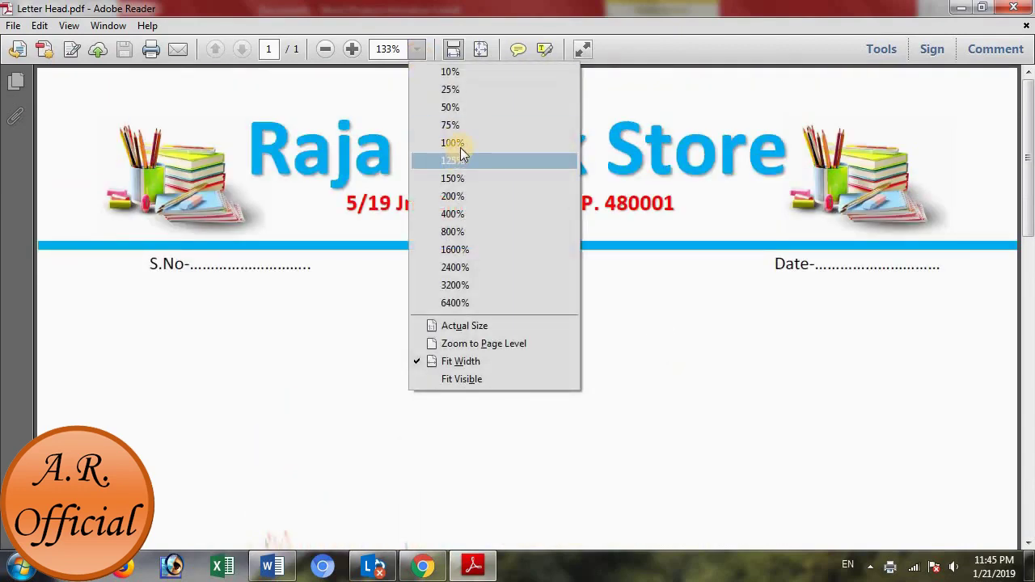
left_click(453, 143)
left_click(415, 50)
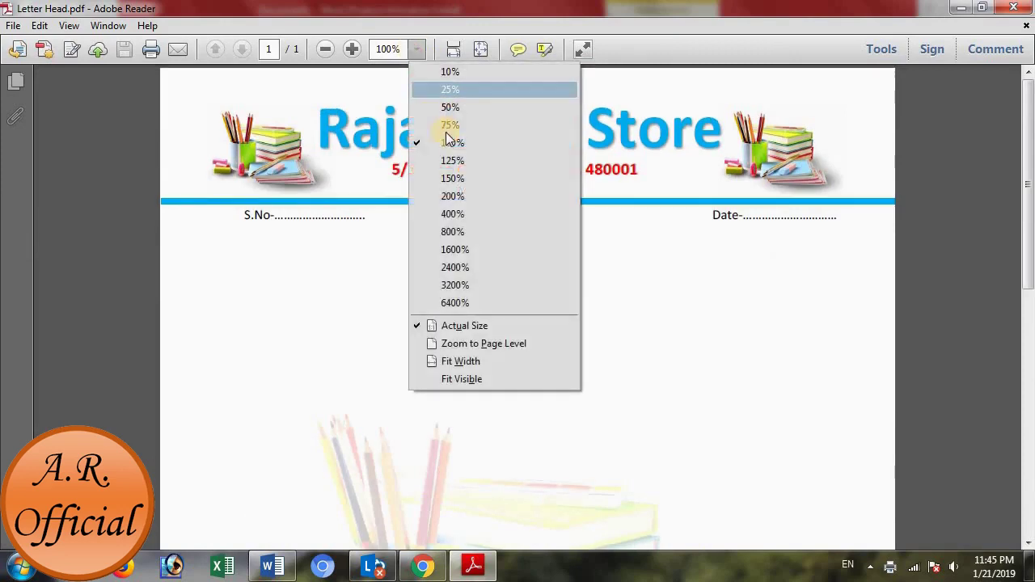
left_click(450, 124)
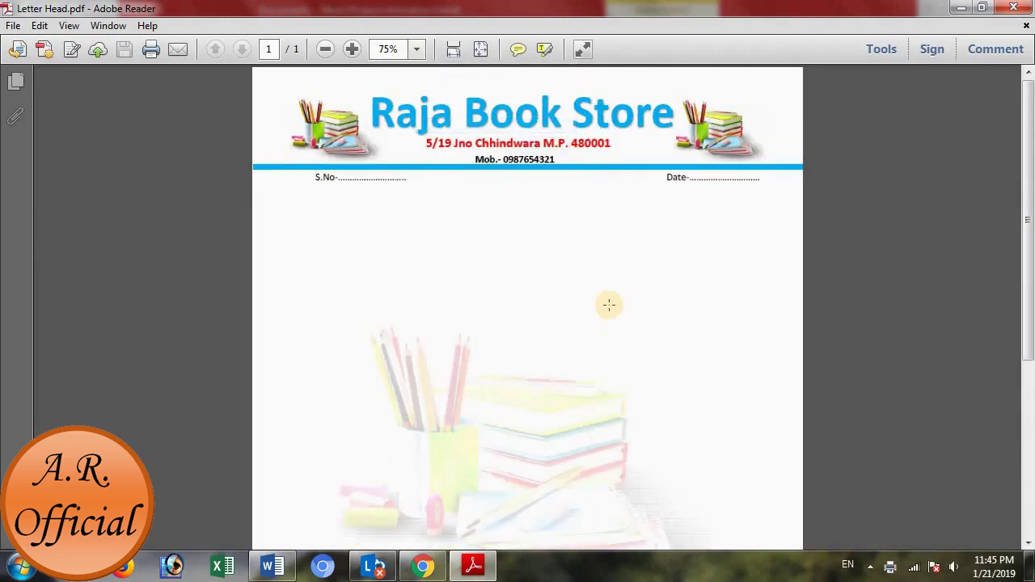